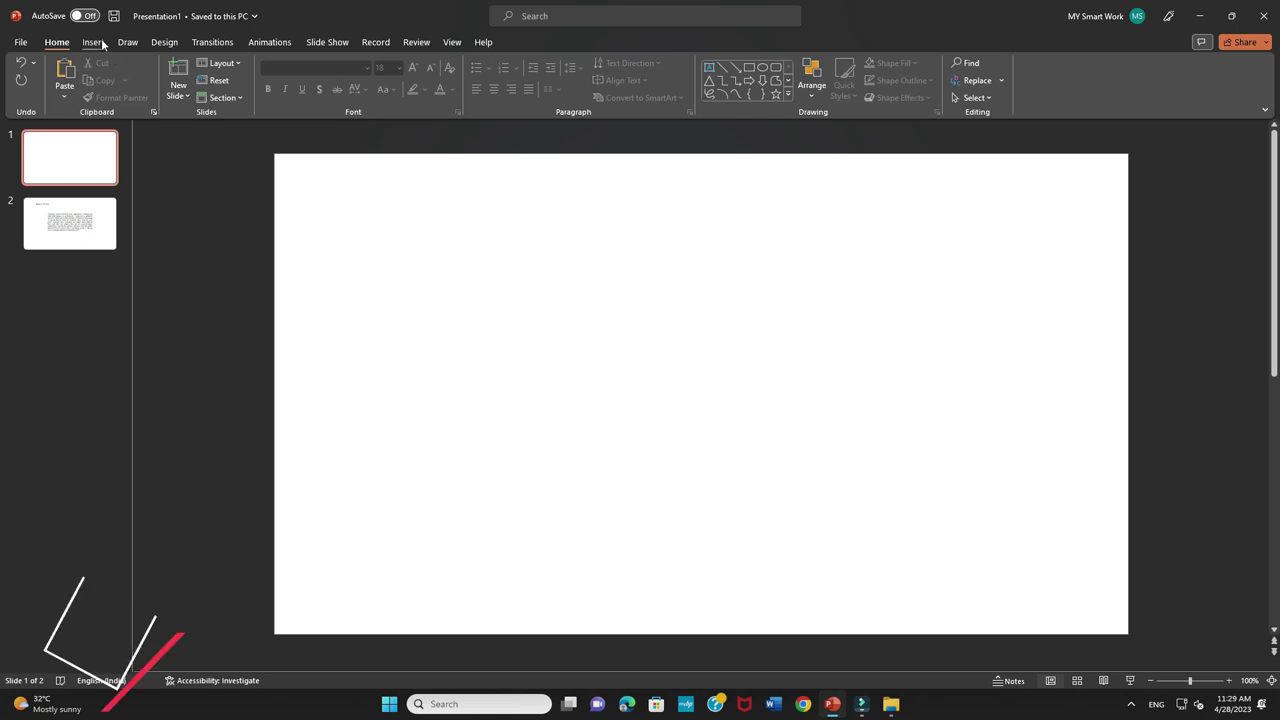
- Draw a tall thin rectangle bar on the slide and remove its outline
left_click(224, 85)
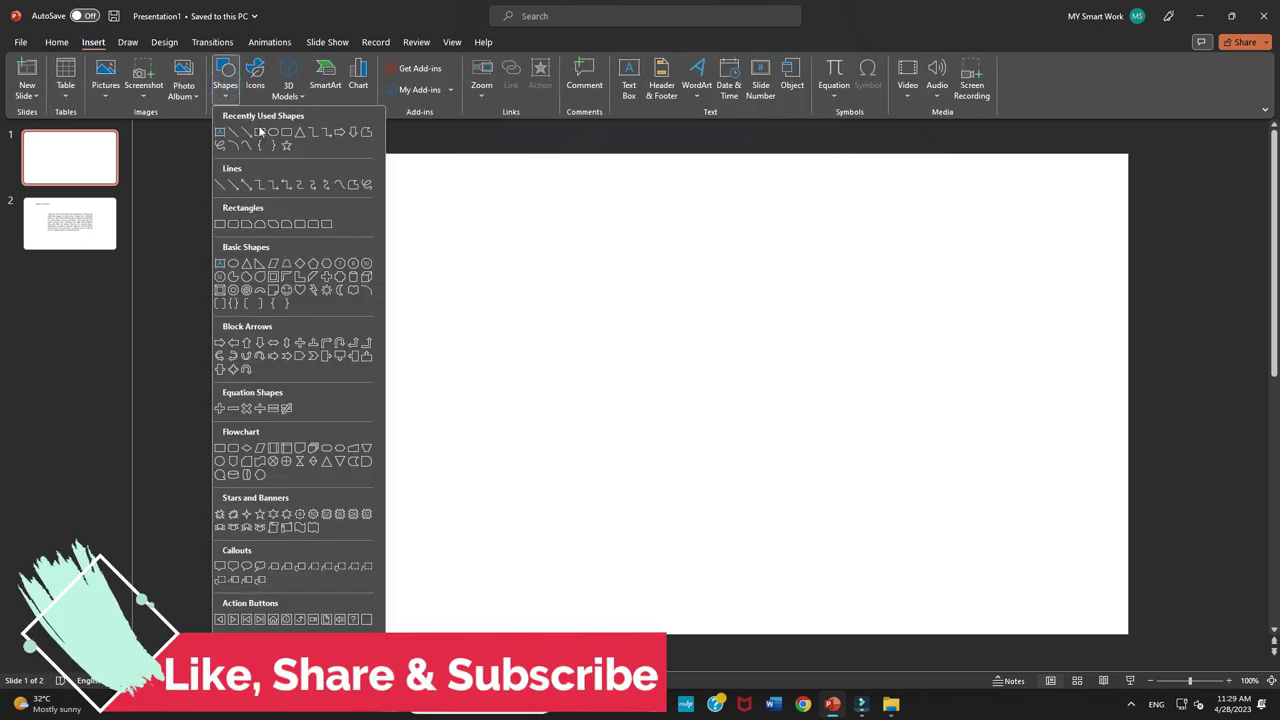
left_click(258, 131)
left_click_drag(435, 231, 439, 511)
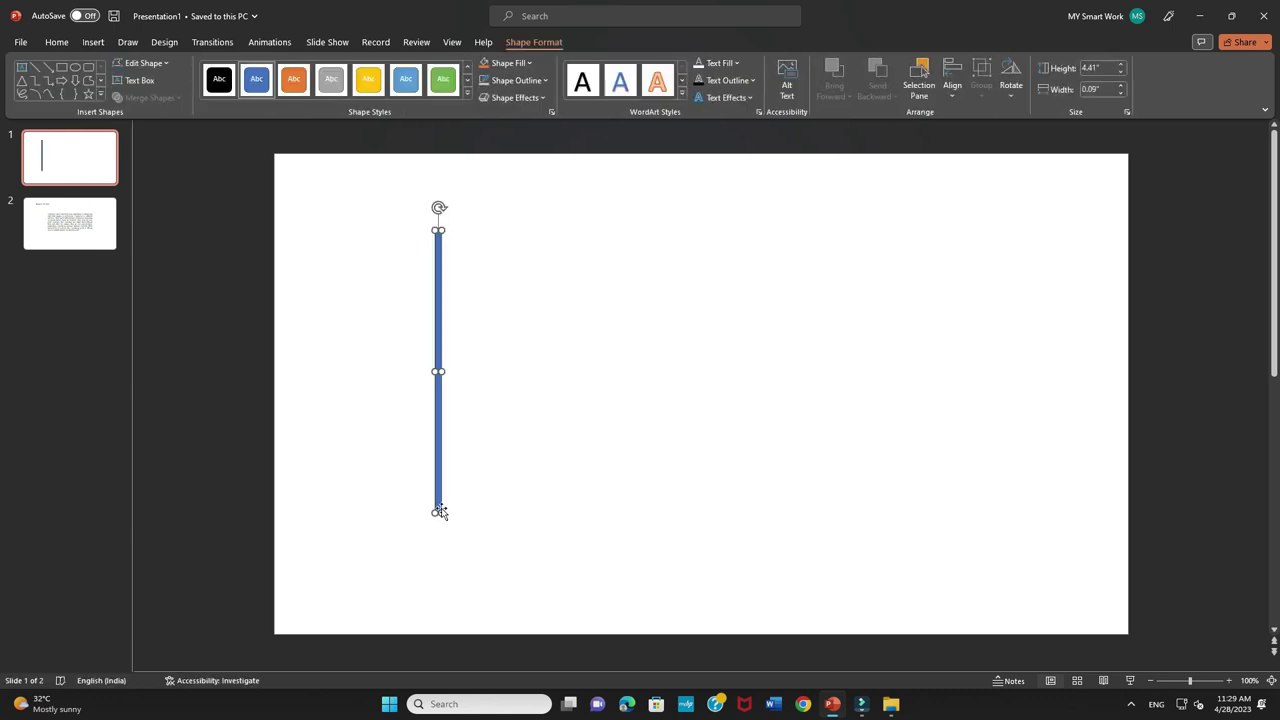
left_click(517, 81)
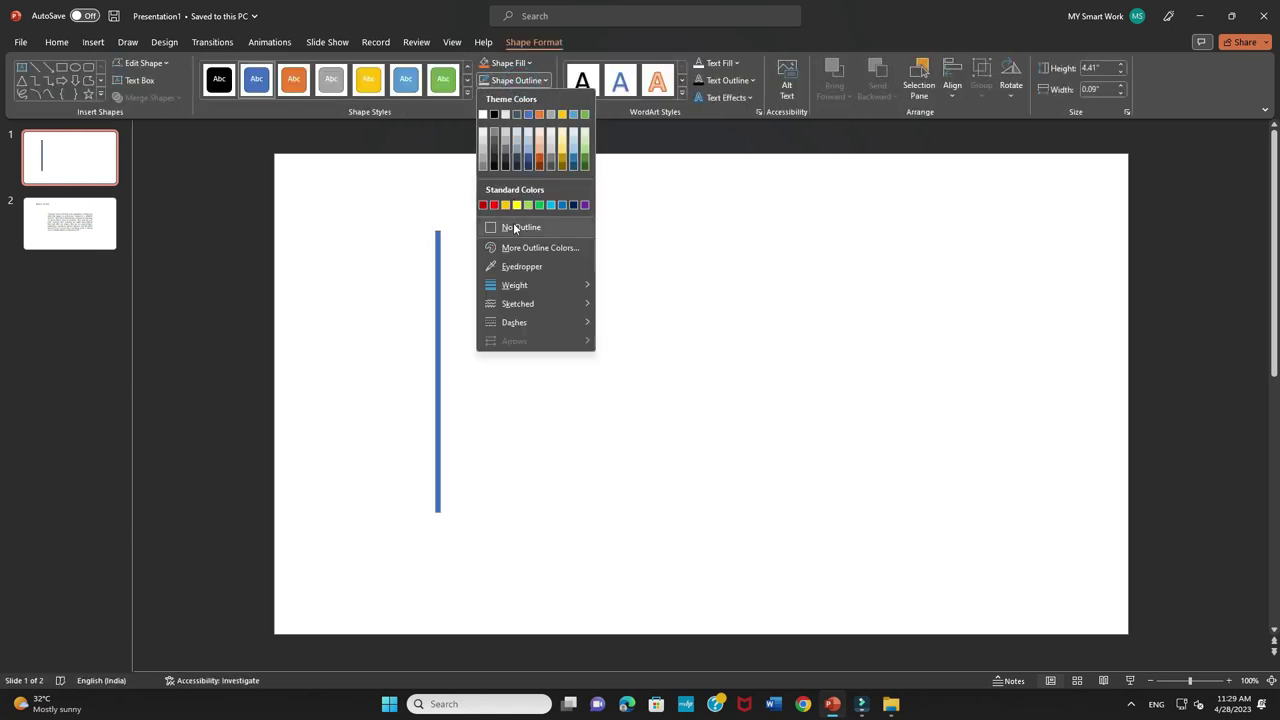
left_click(514, 226)
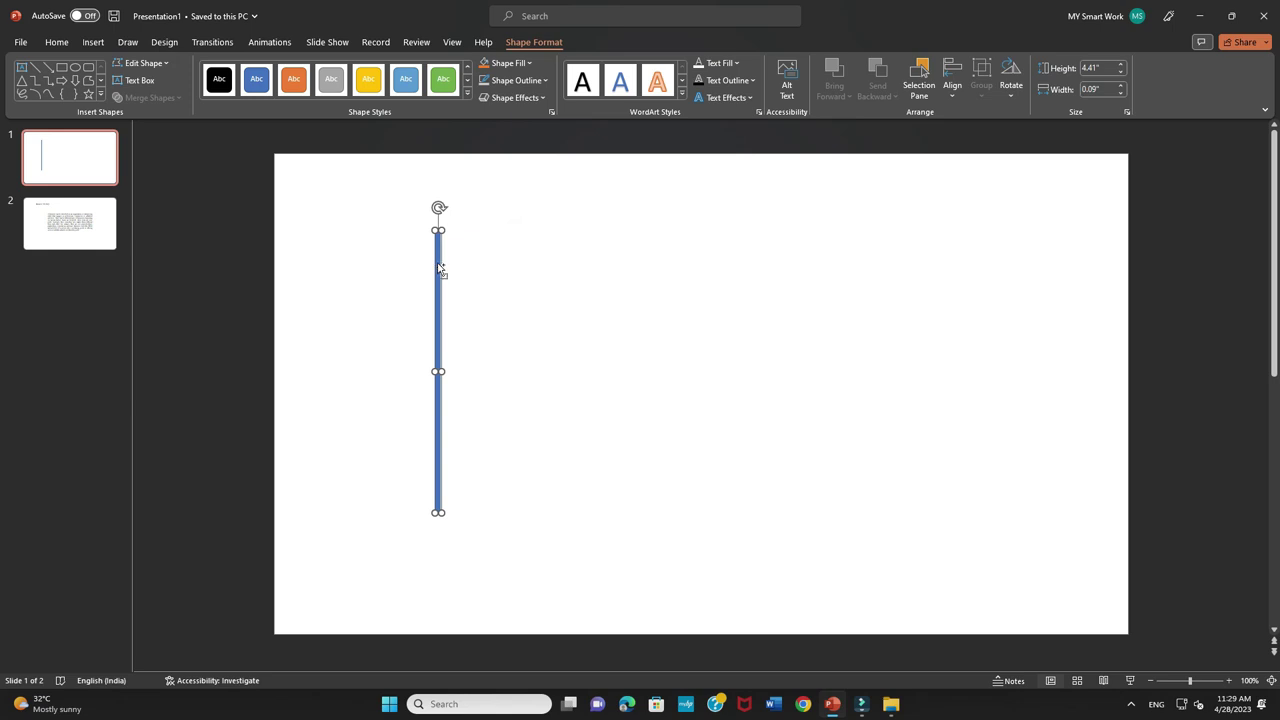
- Duplicate the bar into four evenly spaced vertical bars and select all four
key("ctrl+d")
left_click_drag(447, 263, 501, 258)
key("ctrl+d")
key("ctrl+d")
mouse_move(354, 188)
left_mouse_down()
mouse_move(501, 418)
mouse_move(720, 534)
left_mouse_up()
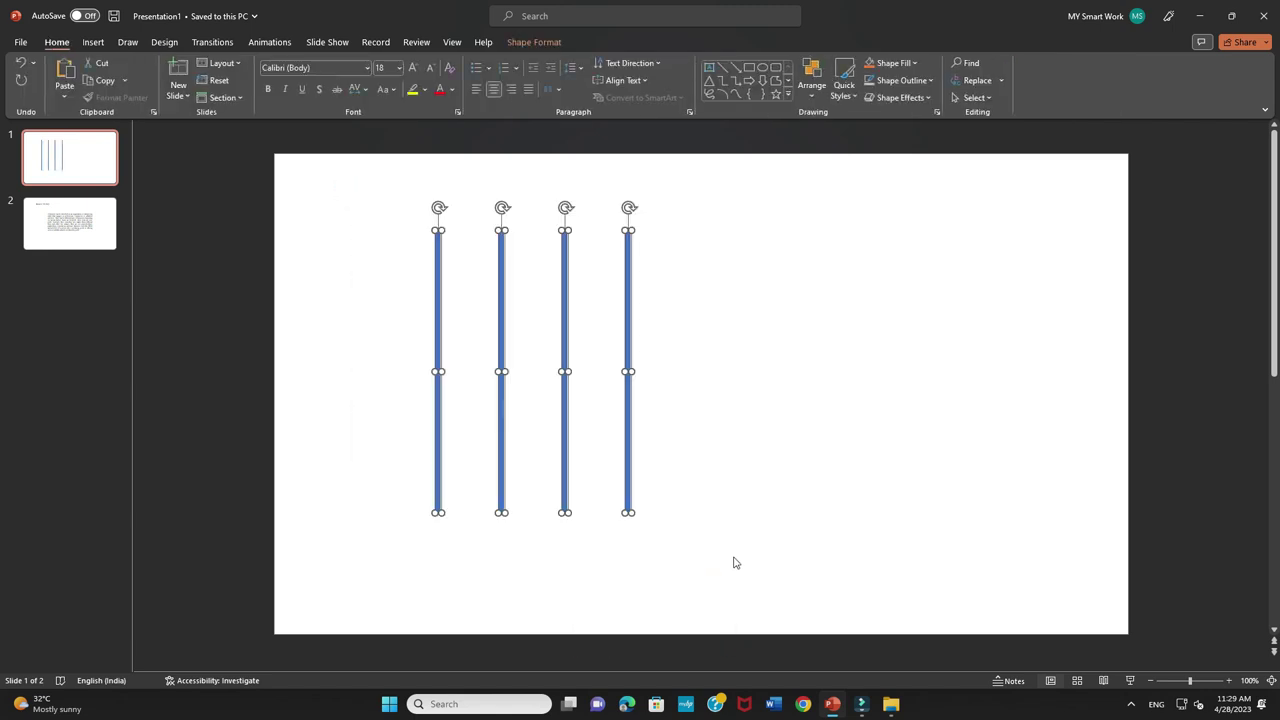
right_click(501, 268)
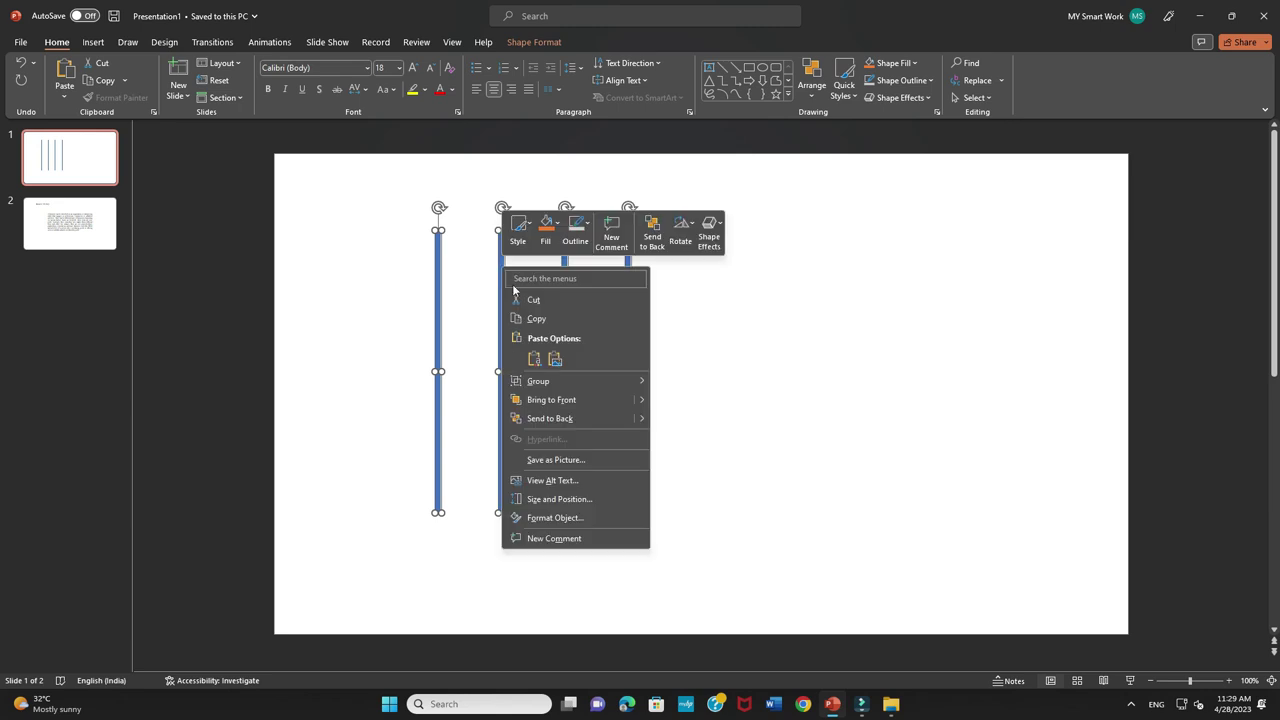
- Group the four bars, duplicate the group and rotate the copy 90° to horizontal
left_click(672, 388)
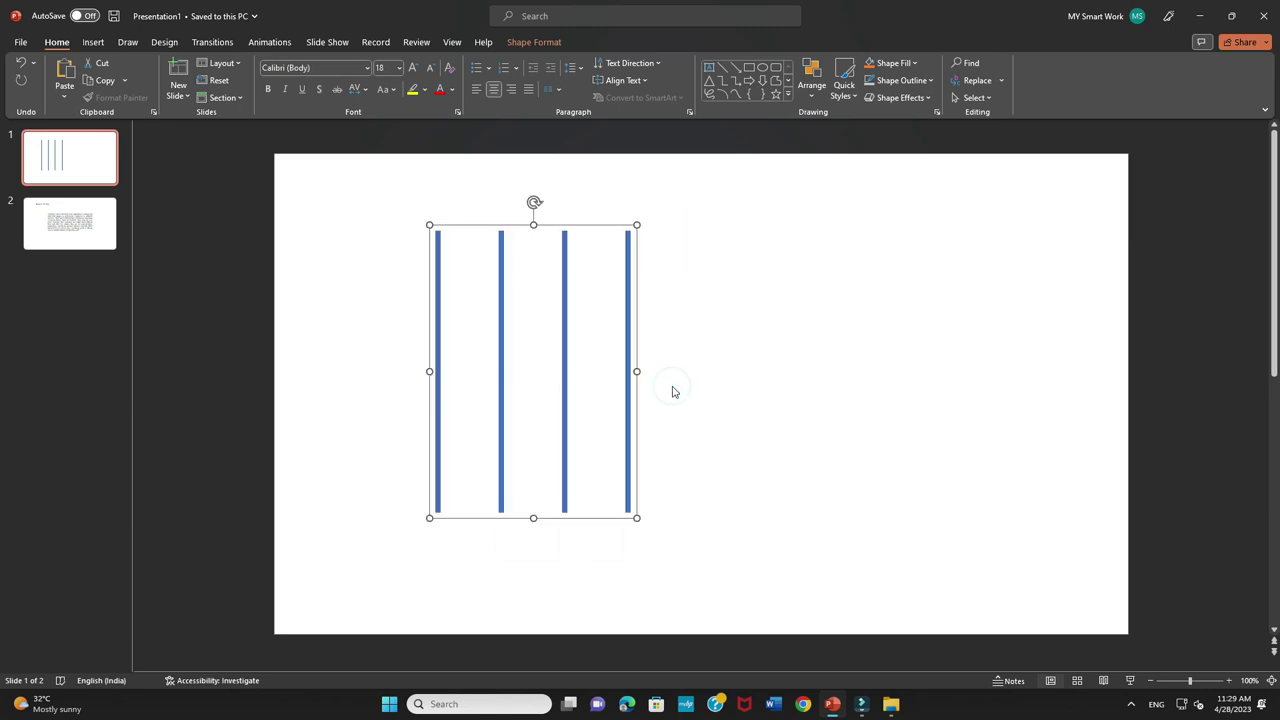
key("ctrl+d")
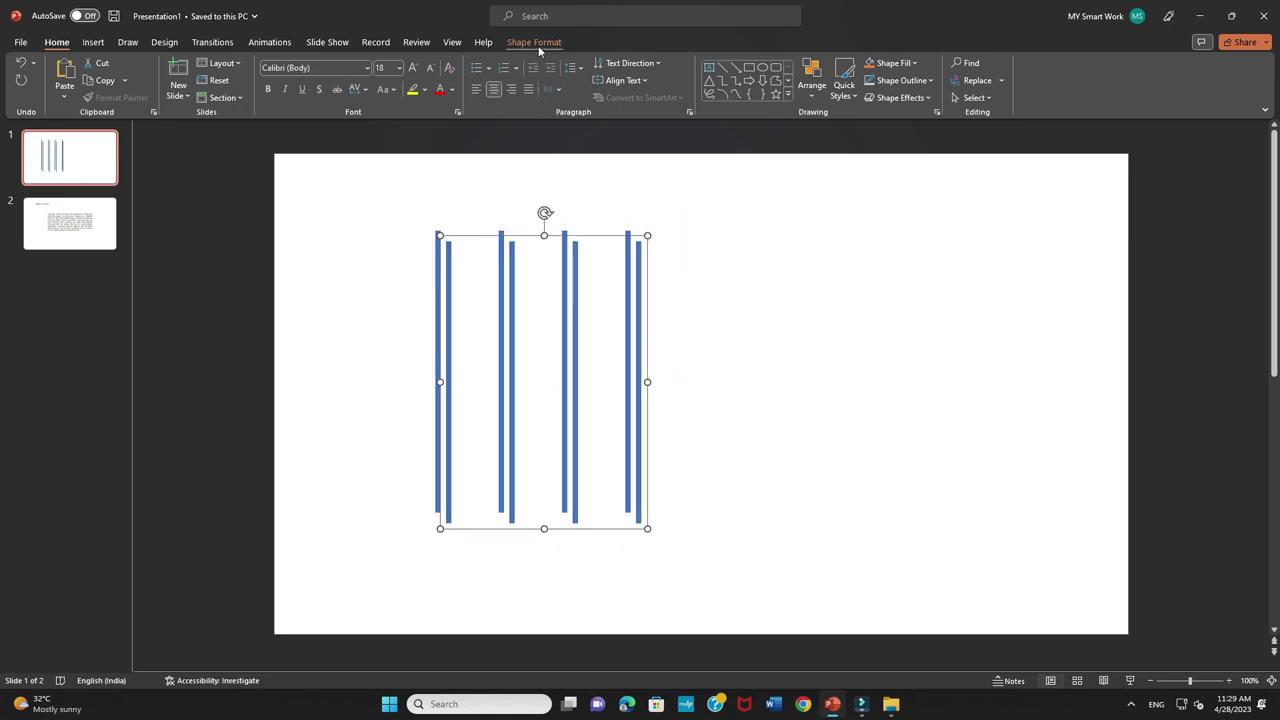
left_click(537, 44)
left_click(1010, 85)
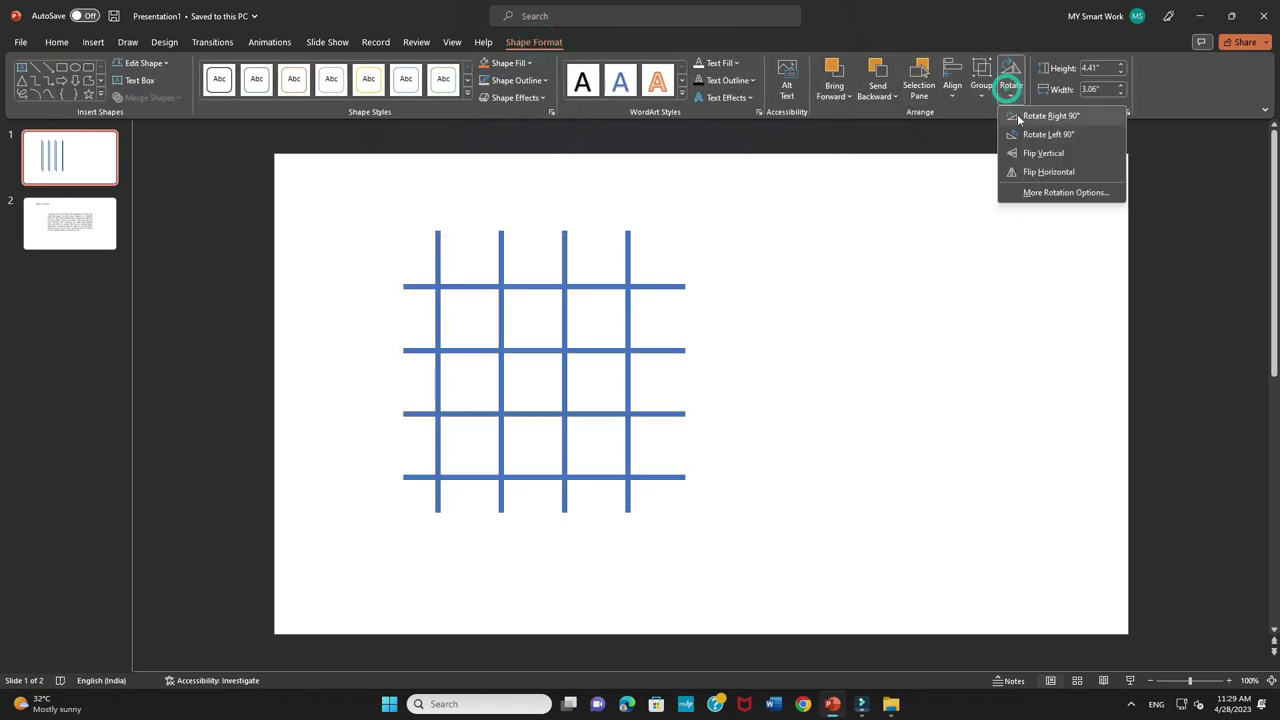
left_click(1019, 117)
- Align the vertical and horizontal groups on their centres and middles
left_click(820, 251)
mouse_move(318, 174)
left_mouse_down()
mouse_move(587, 559)
mouse_move(760, 574)
left_mouse_up()
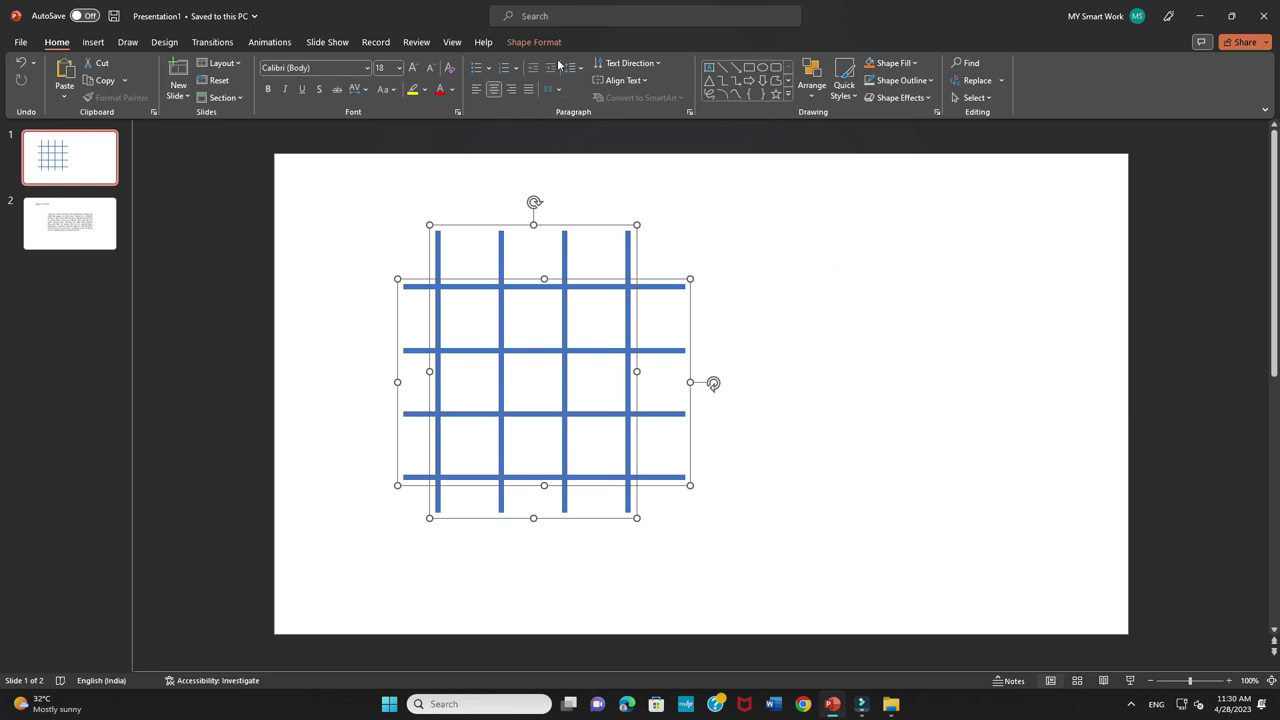
left_click(555, 44)
left_click(952, 85)
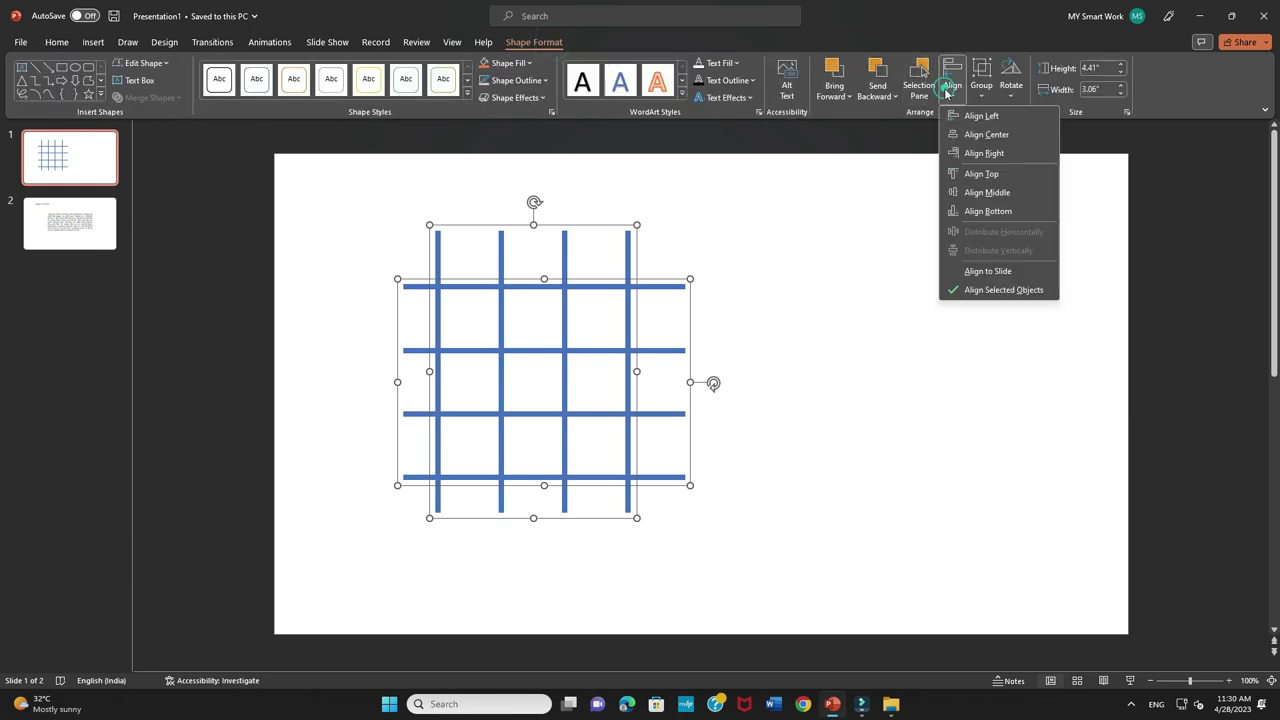
left_click(985, 134)
left_click(952, 85)
left_click(986, 192)
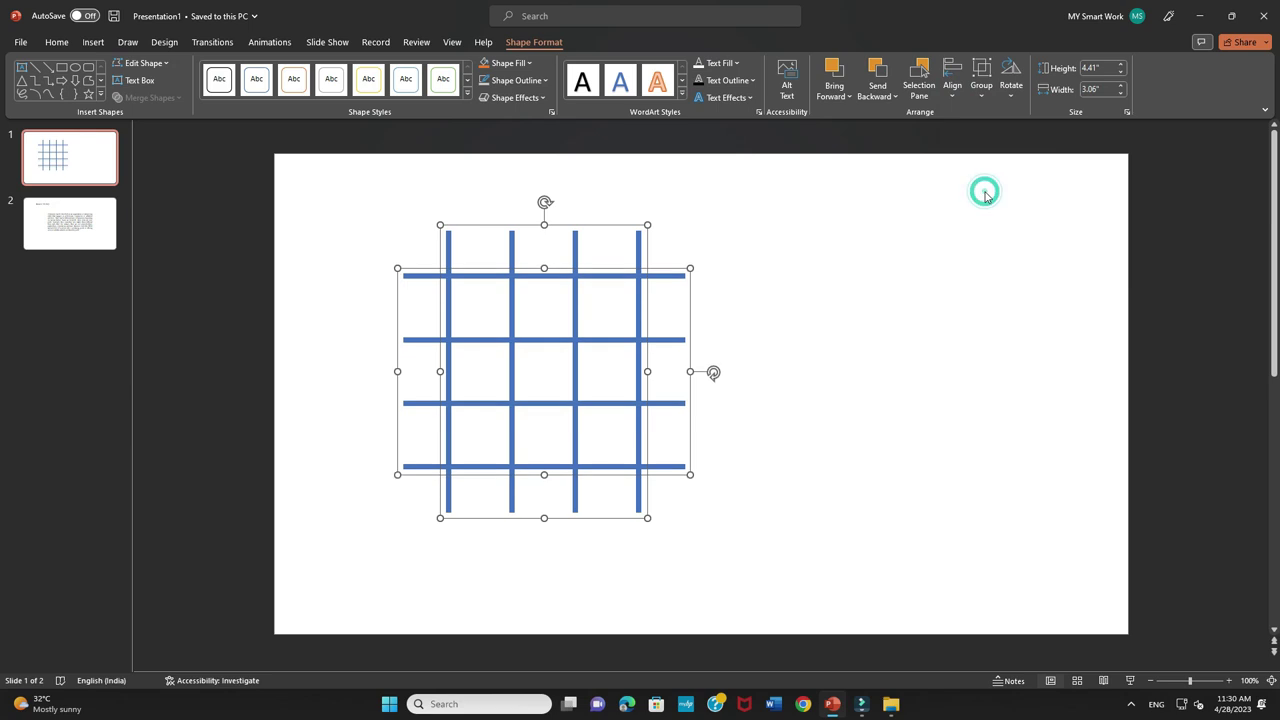
- Ungroup the lines and union all eight into a single grid shape
right_click(470, 278)
mouse_move(506, 386)
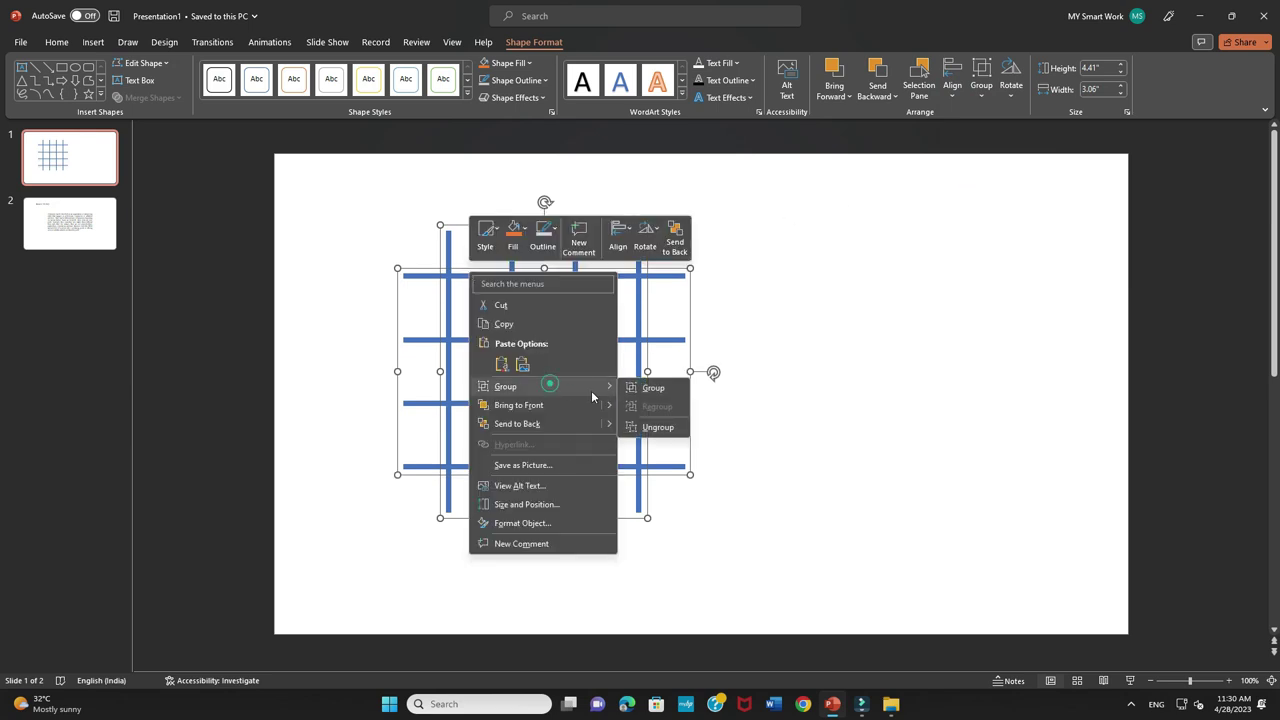
left_click(660, 427)
left_click(358, 184)
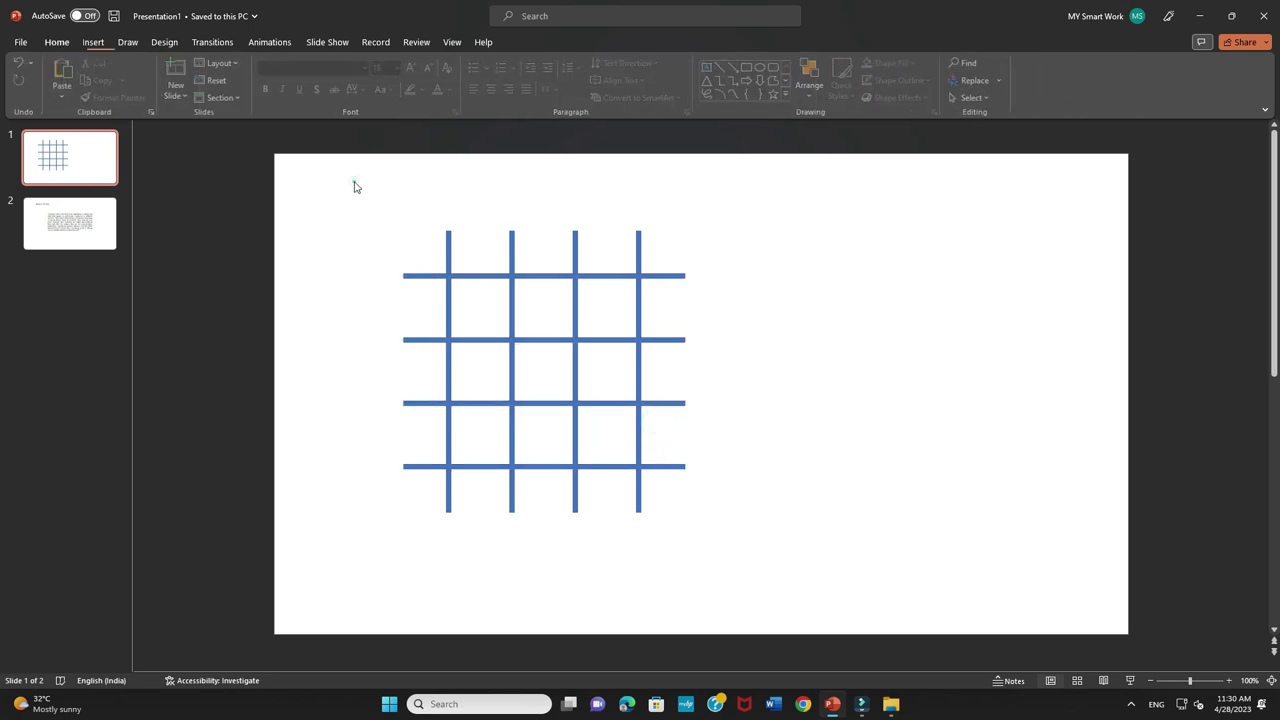
left_click_drag(326, 178, 713, 545)
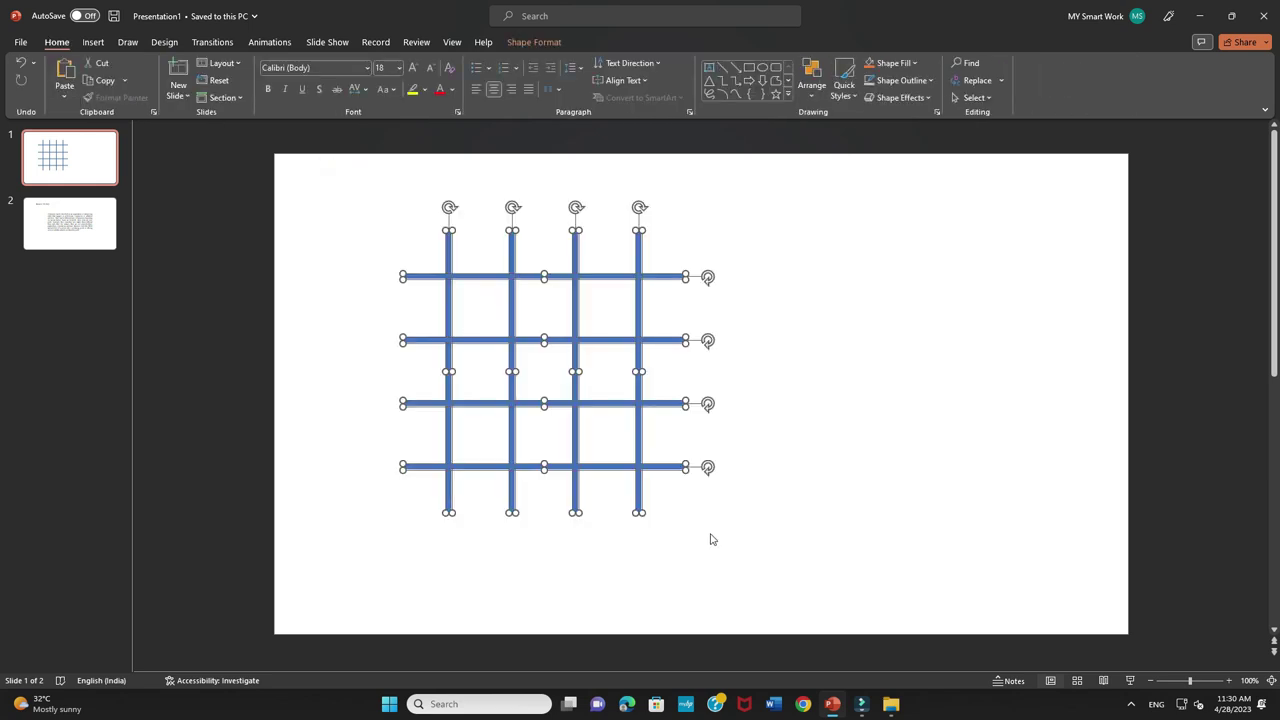
left_click(534, 42)
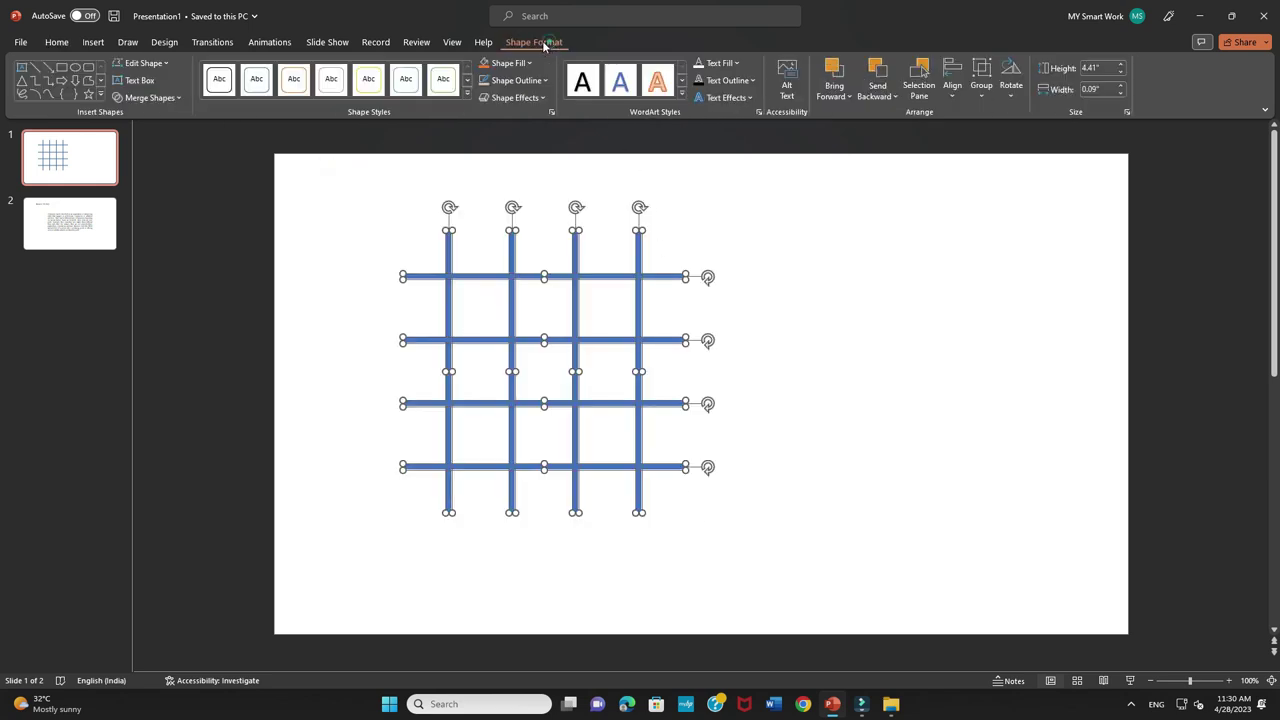
left_click(148, 97)
left_click(148, 118)
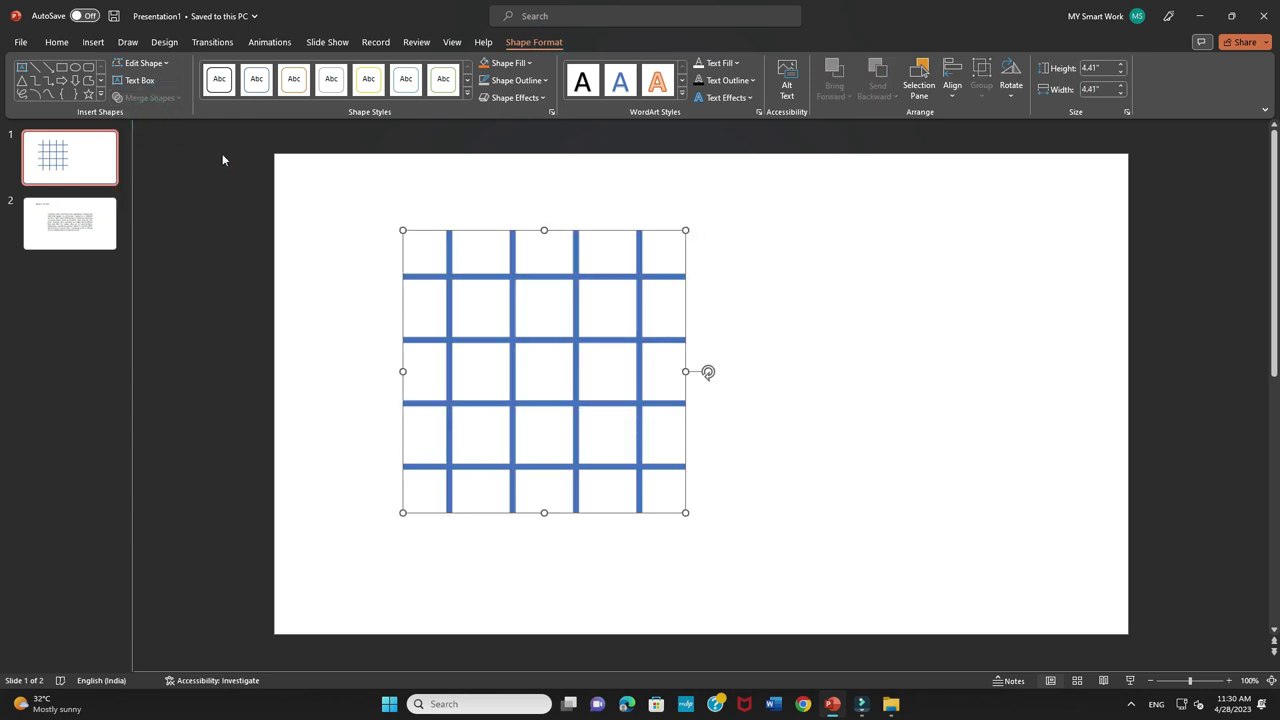
left_click(93, 42)
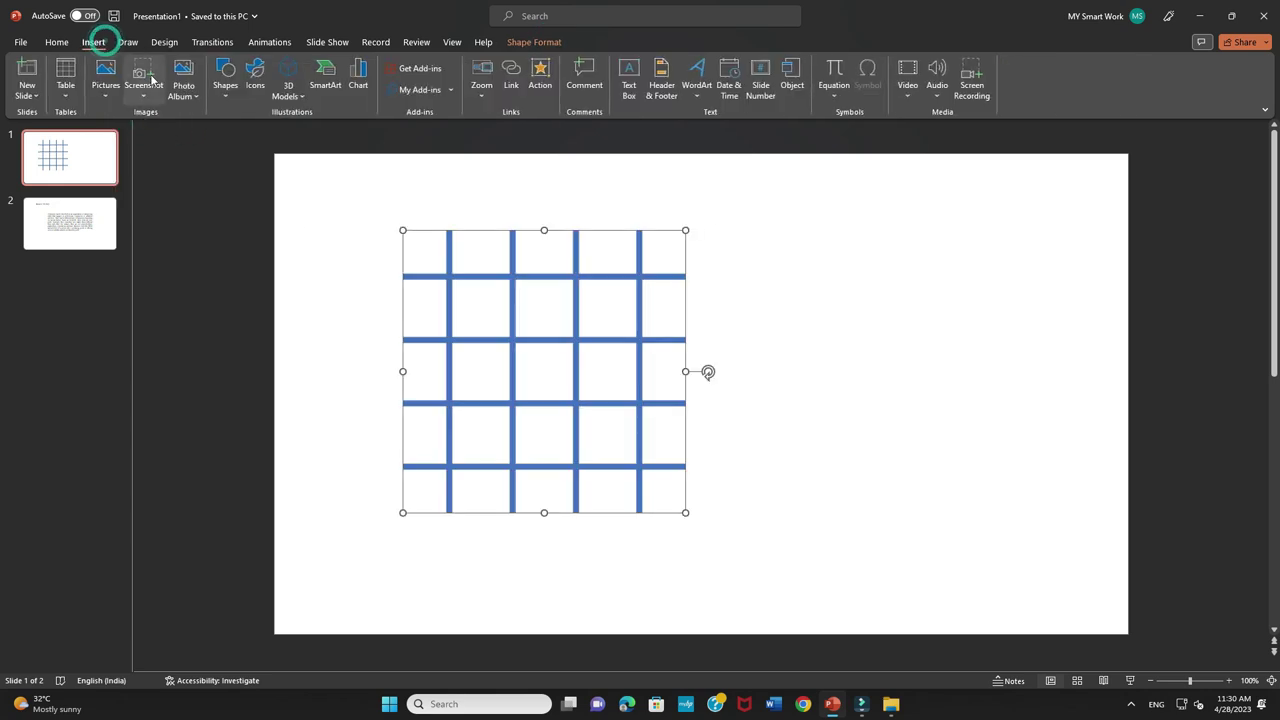
- Insert a snowy mountain stock photo, stretch it across the slide and send it behind the grid
left_click(106, 78)
left_click(128, 158)
type("hill")
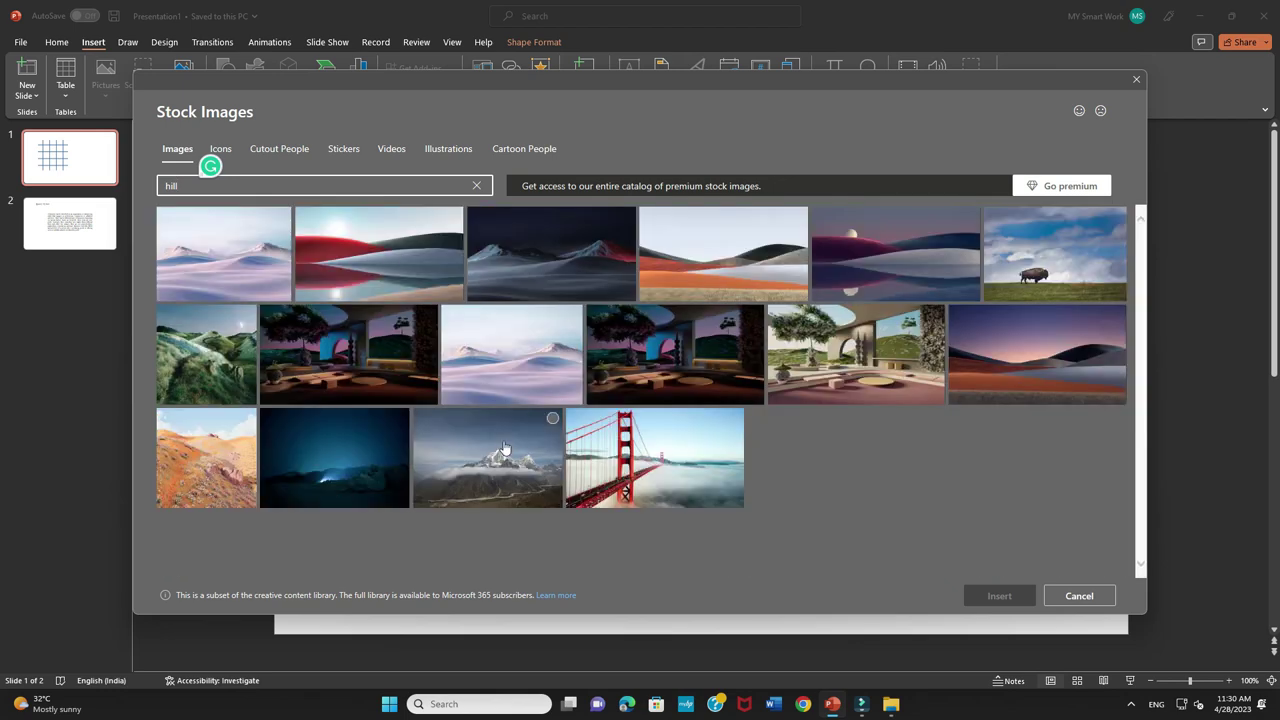
left_click(503, 448)
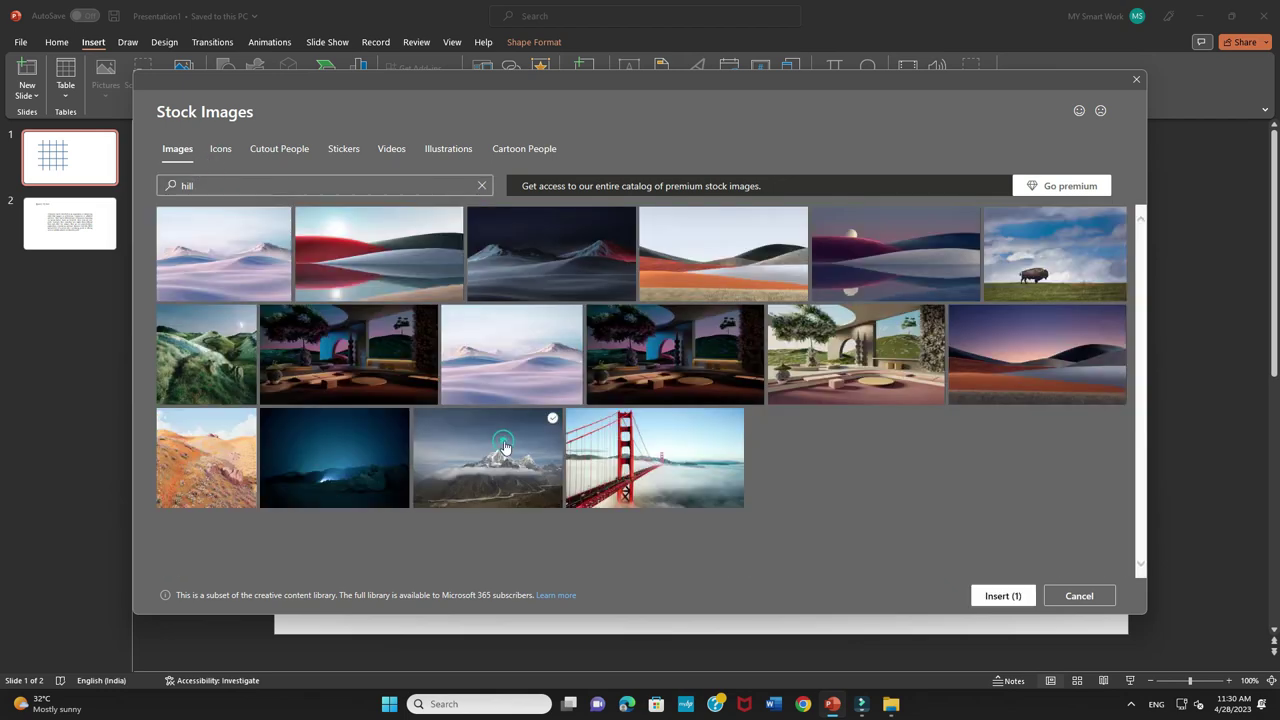
left_click(999, 595)
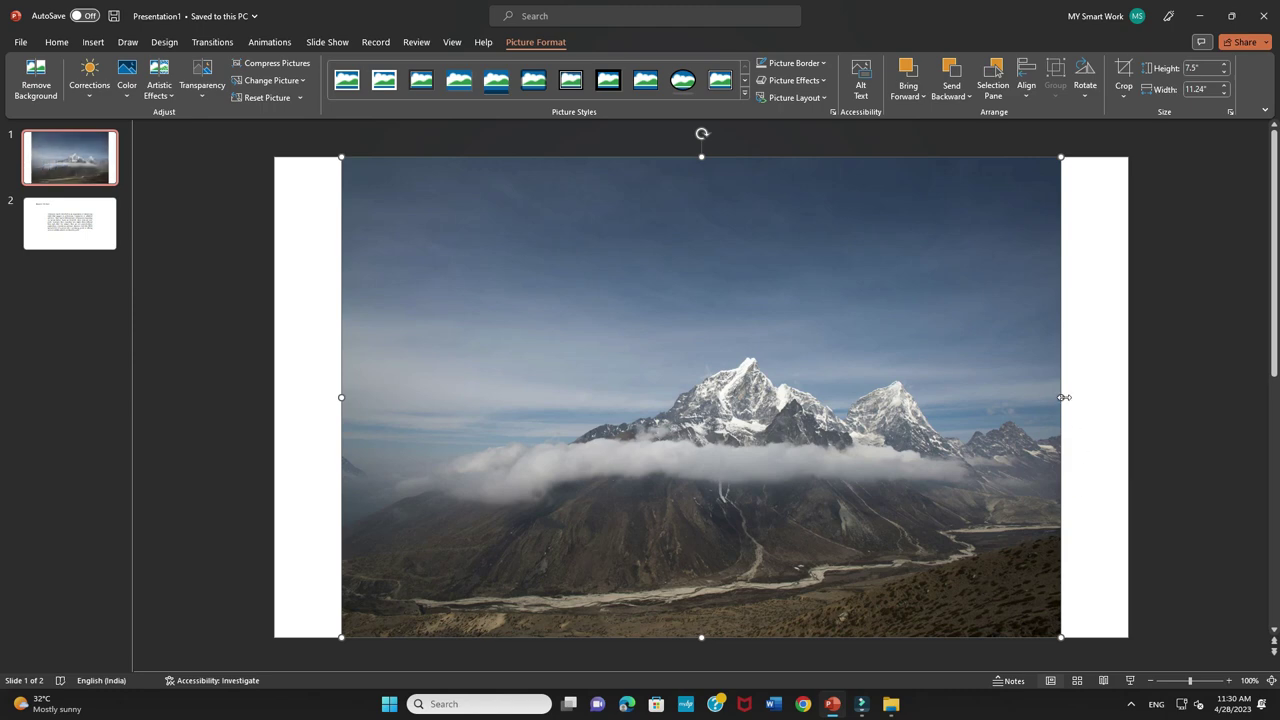
left_click_drag(1063, 397, 1128, 397)
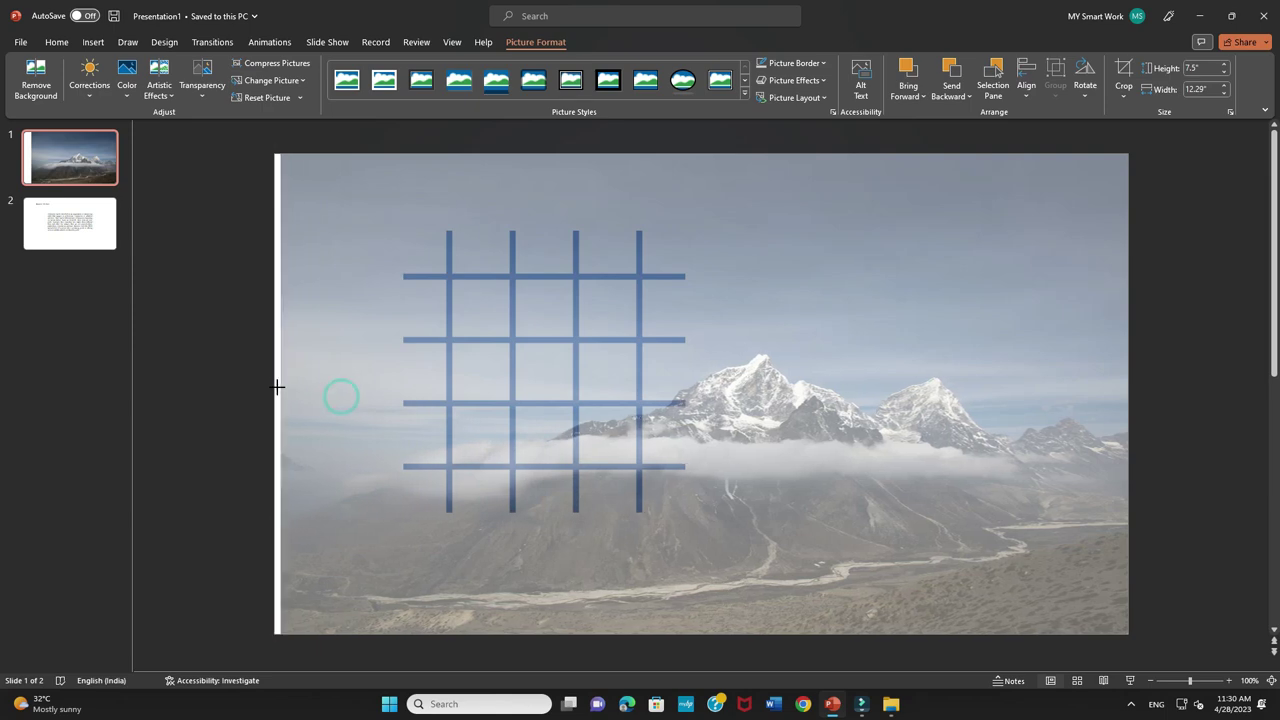
left_click_drag(341, 397, 274, 397)
right_click(791, 344)
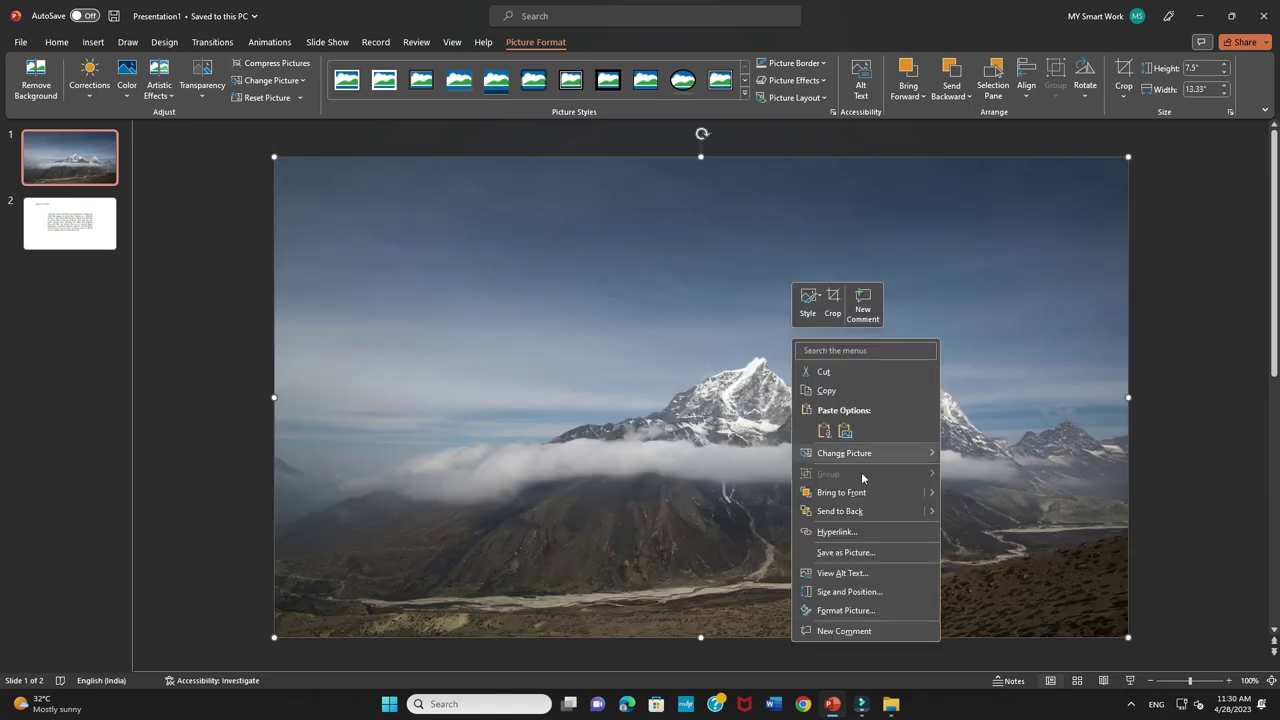
left_click(867, 509)
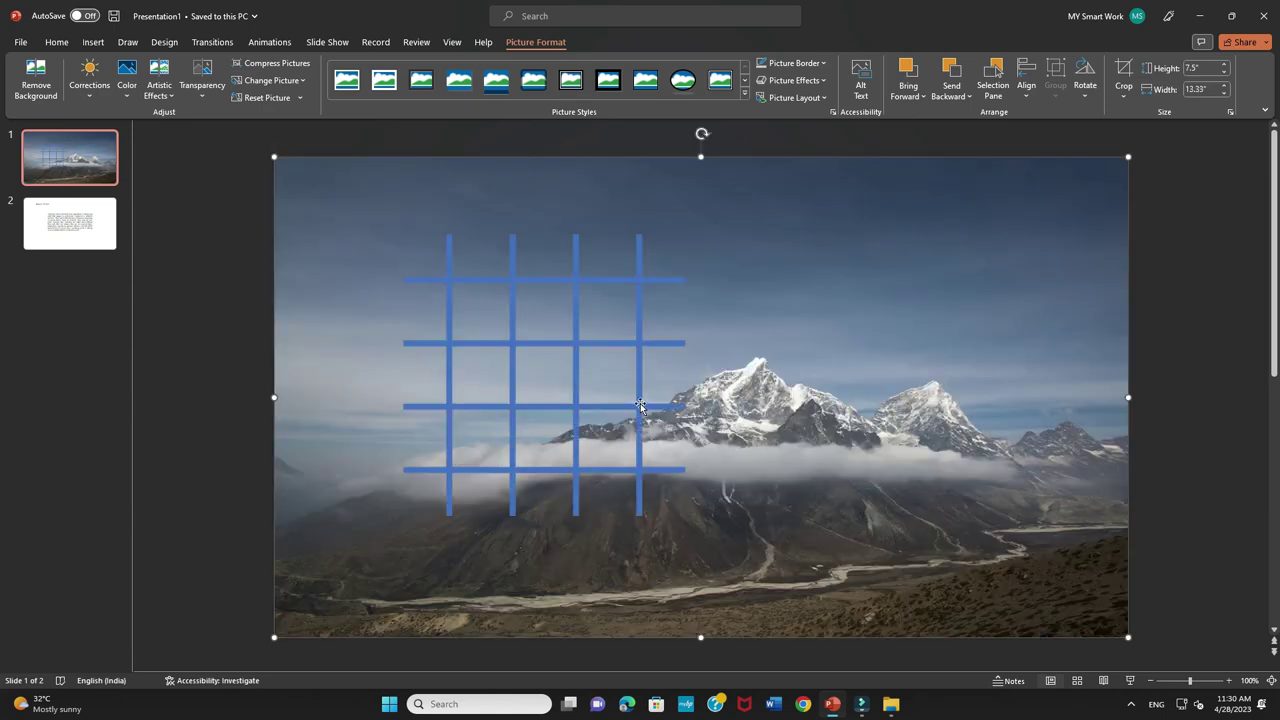
- Tilt the blue grid counter-clockwise with its rotation handle
left_click(641, 406)
left_click_drag(706, 373, 702, 339)
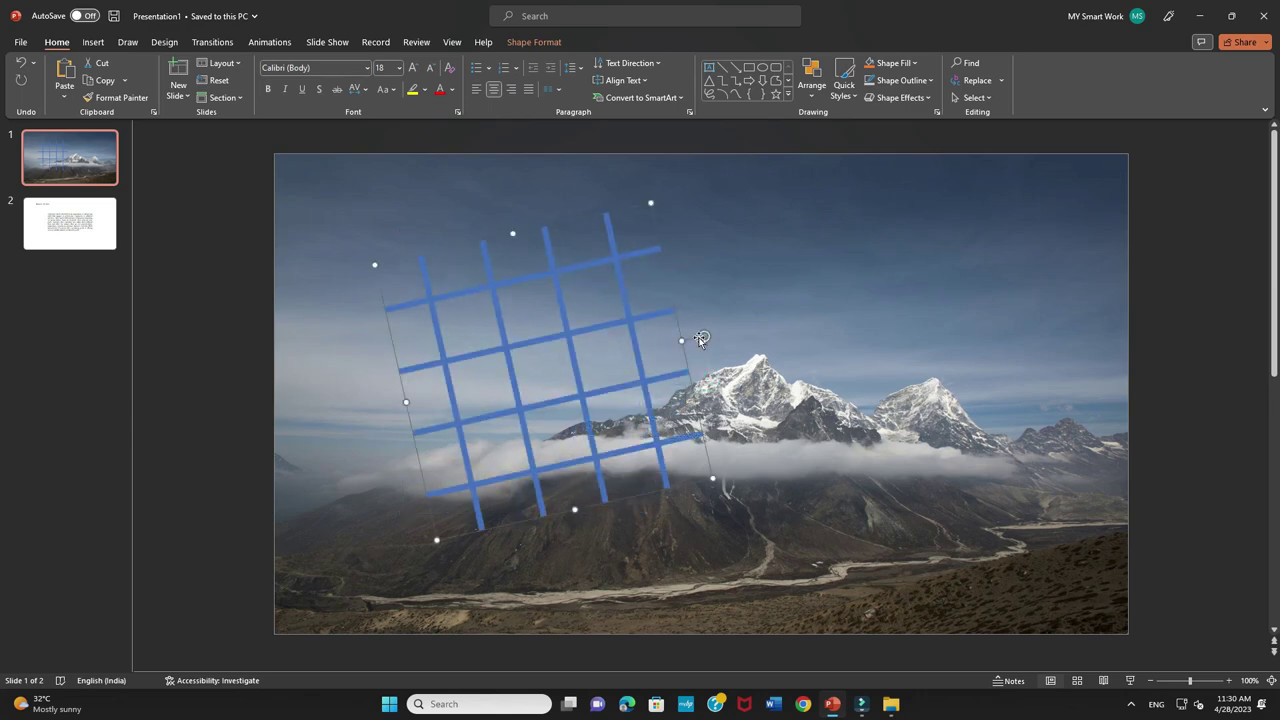
left_click(545, 45)
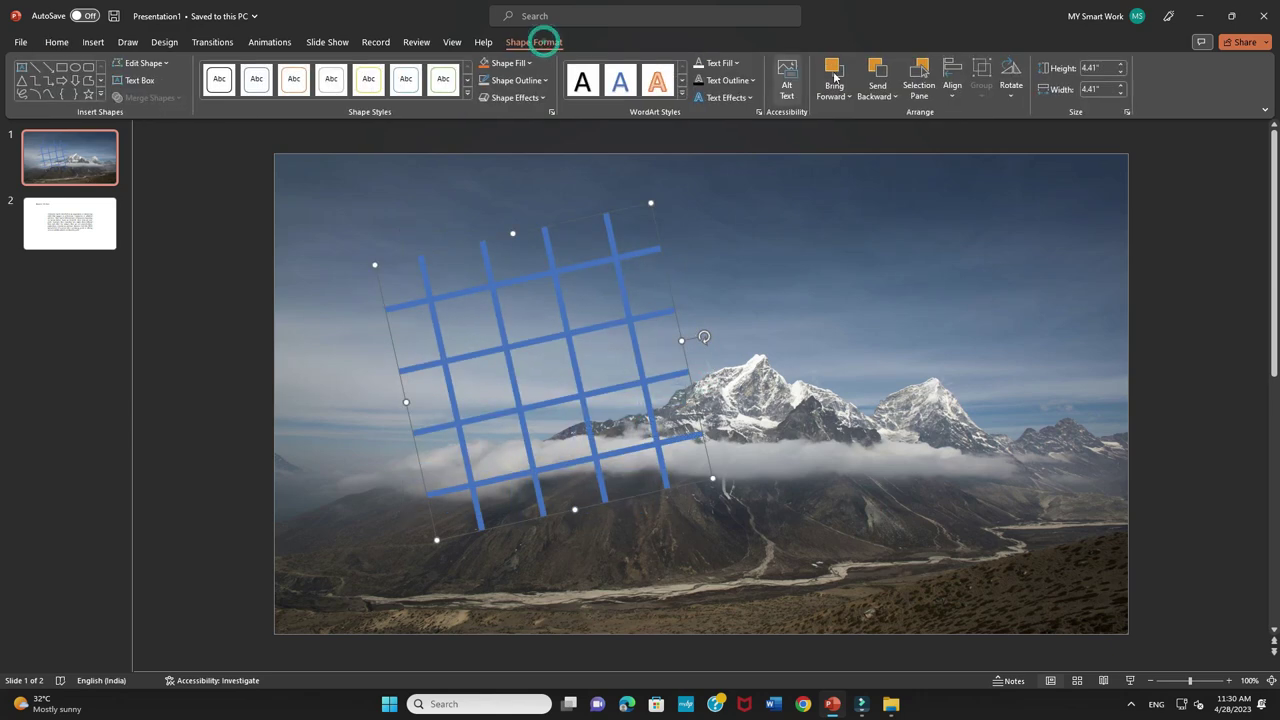
- Set the lattice rotation to exactly 45°
left_click(1011, 80)
left_click(1037, 197)
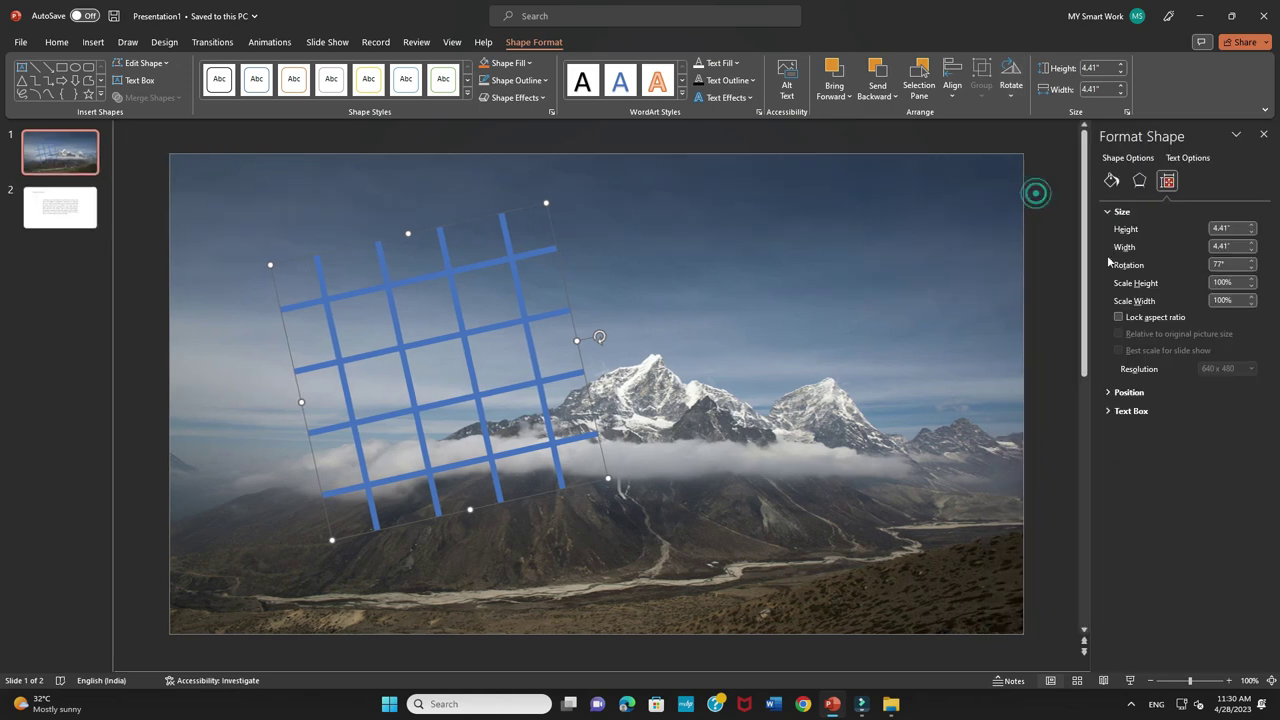
left_click(1228, 264)
type("45")
key("Return")
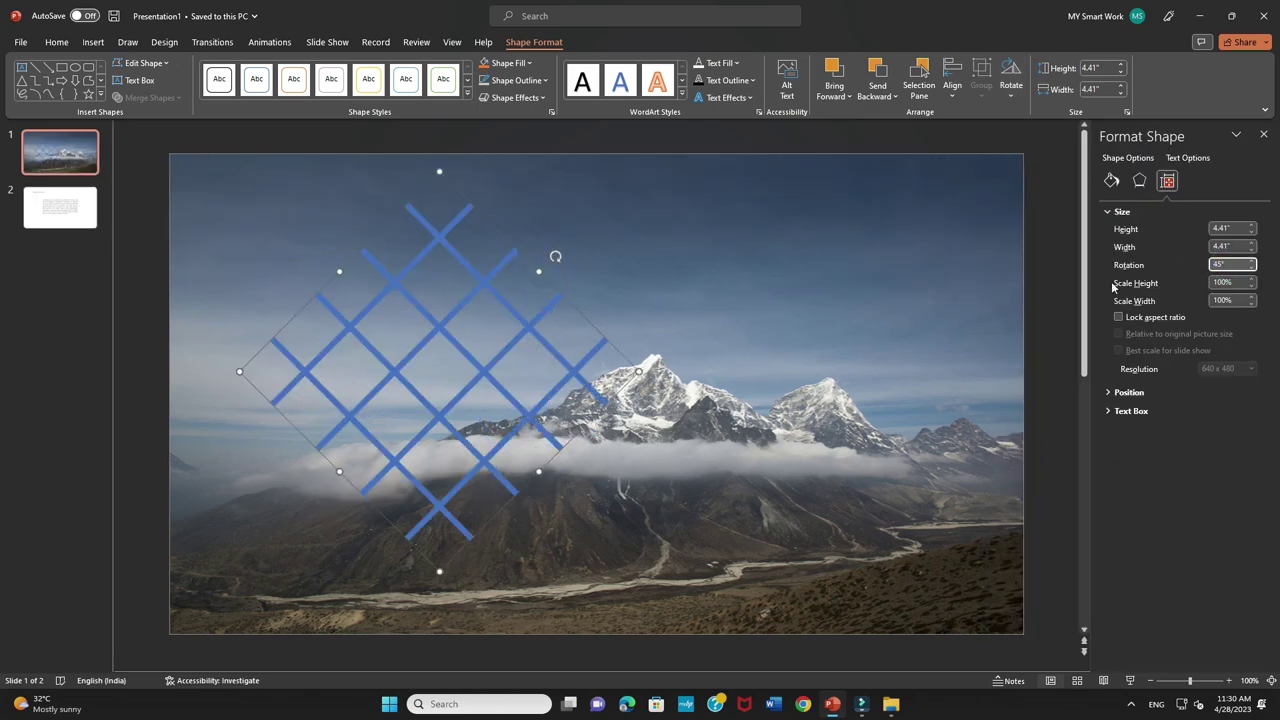
left_click(1263, 134)
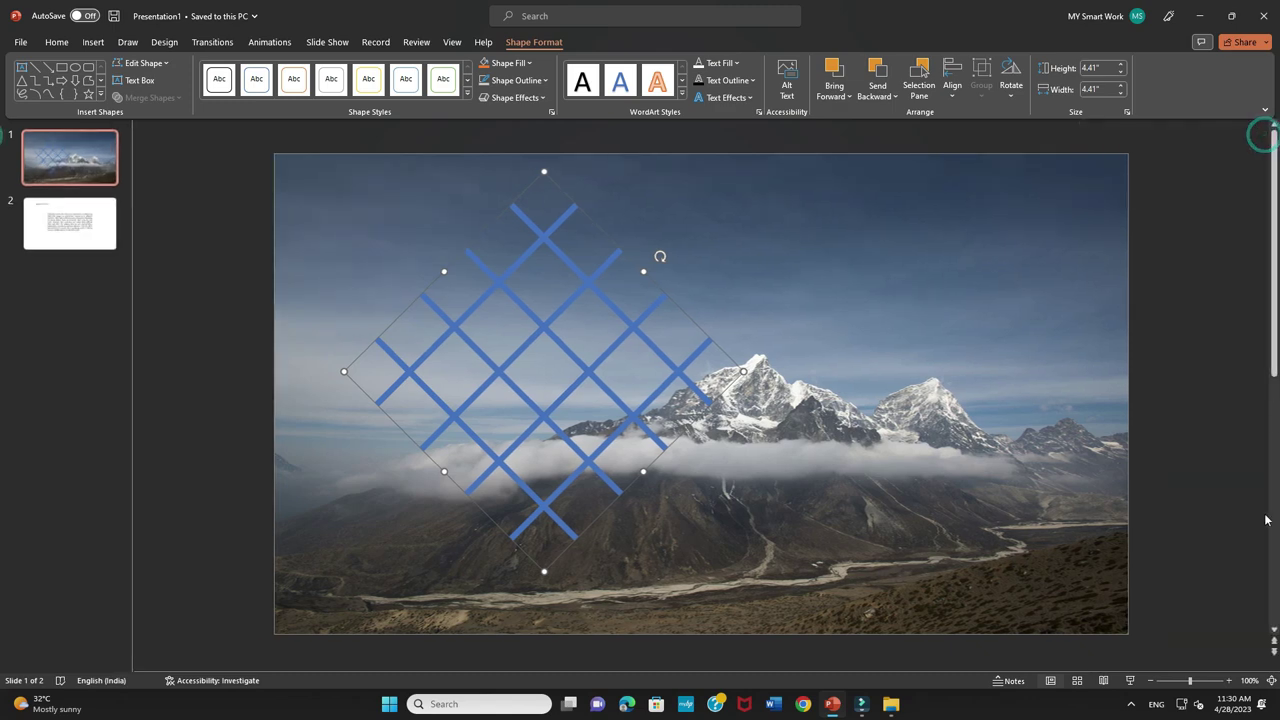
- Zoom out to 70%, then move the lattice right and enlarge it over the photo's right side
left_click(1152, 681)
left_click(1152, 681)
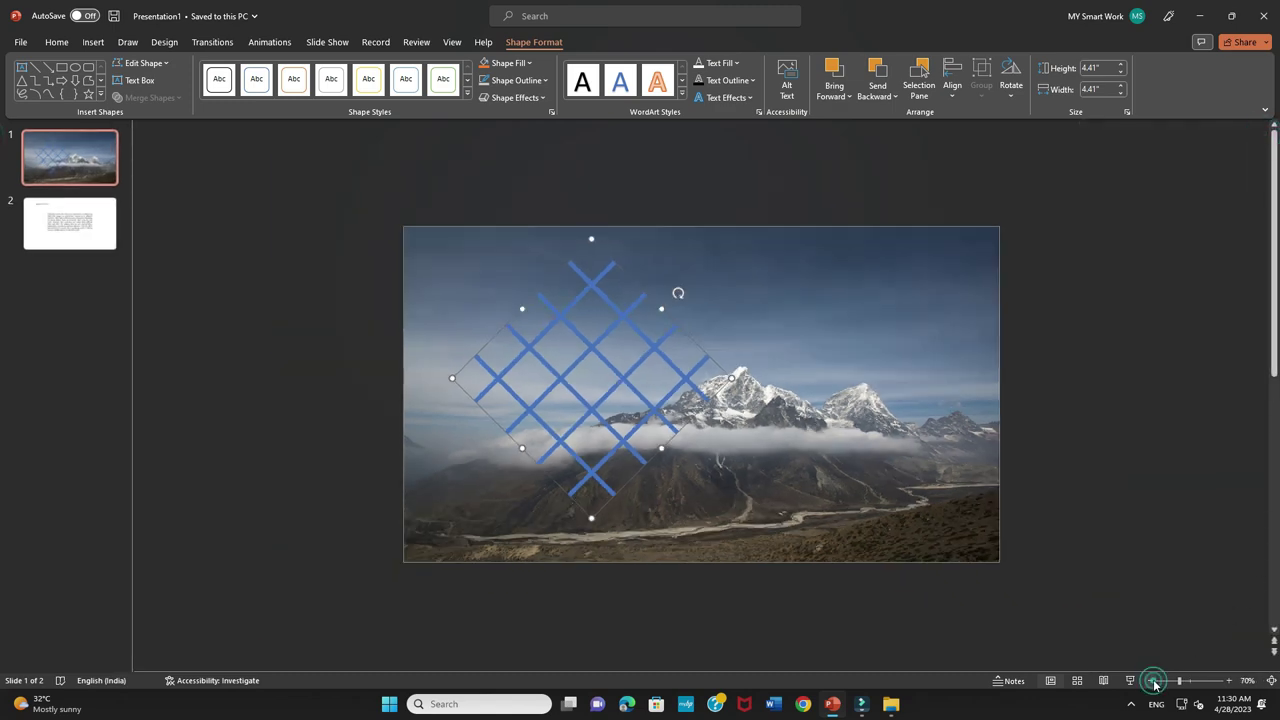
left_click_drag(600, 354, 769, 366)
left_click_drag(896, 387, 1133, 409)
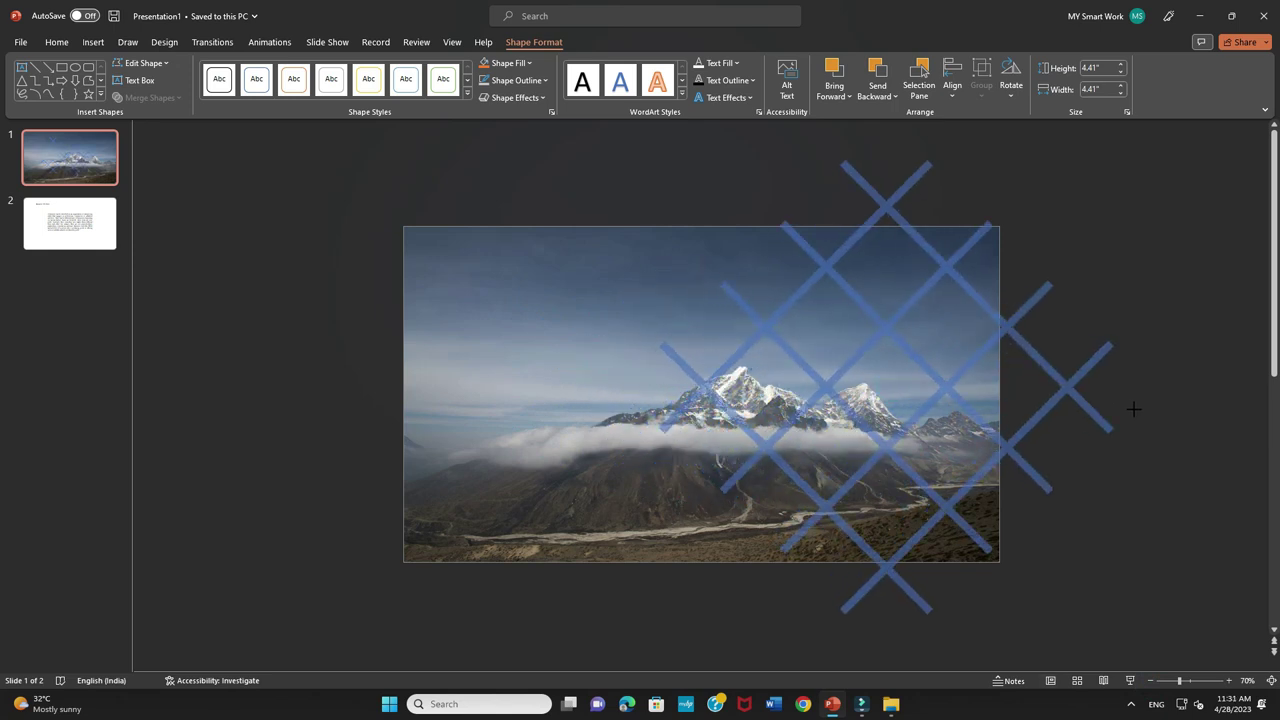
left_click_drag(1133, 409, 1163, 411)
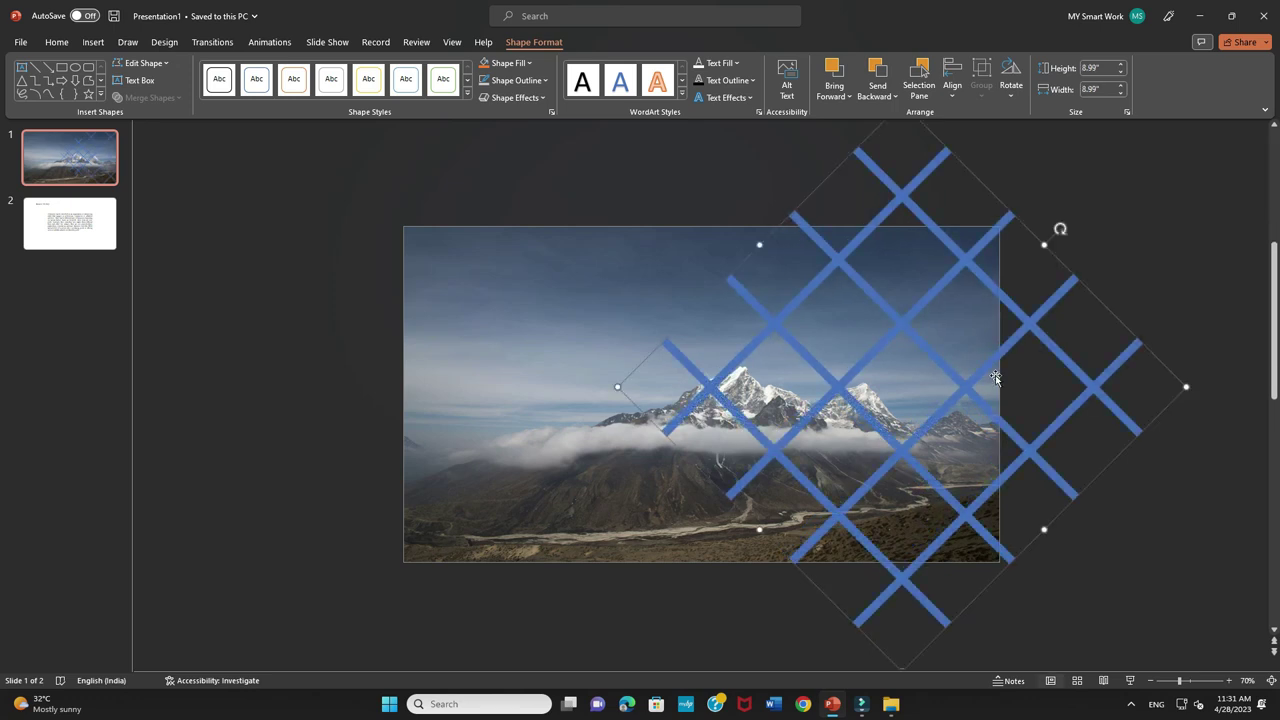
left_click_drag(900, 340, 893, 340)
left_click(1146, 525)
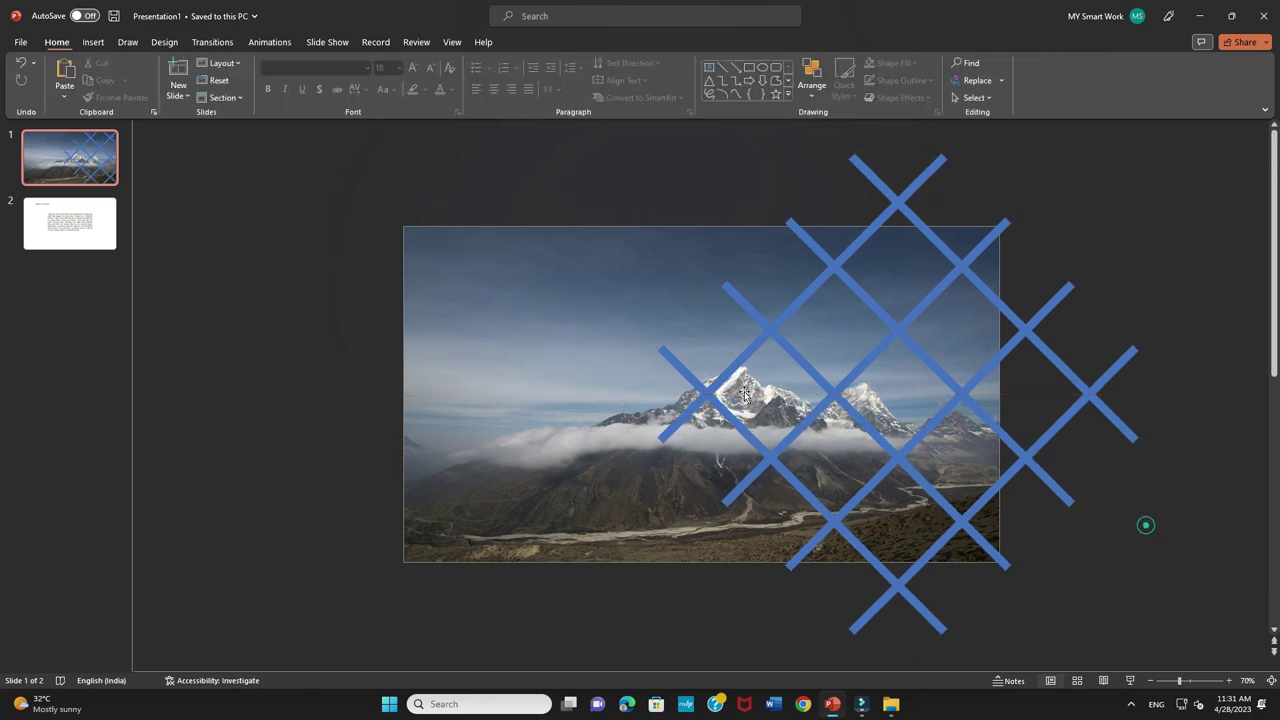
- Fragment the mountain photo along the lattice lines using Merge Shapes > Fragment
left_click(518, 313)
left_click(825, 272, "shift")
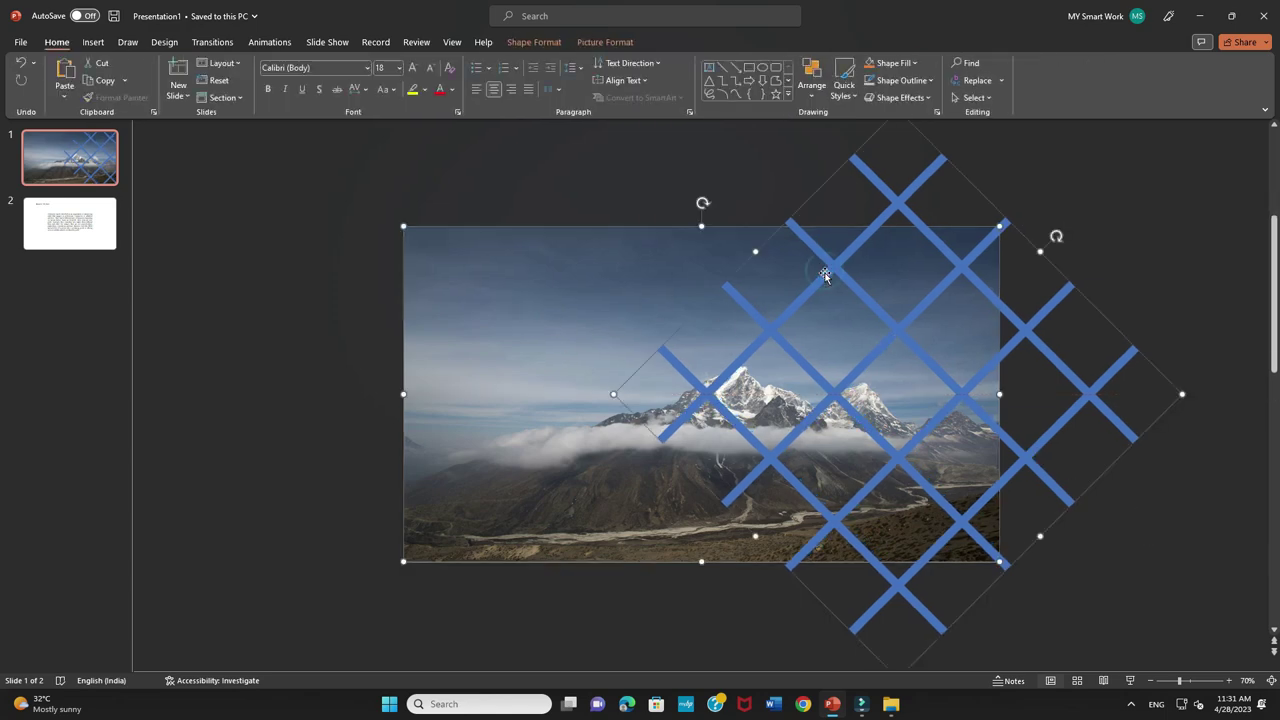
left_click(540, 42)
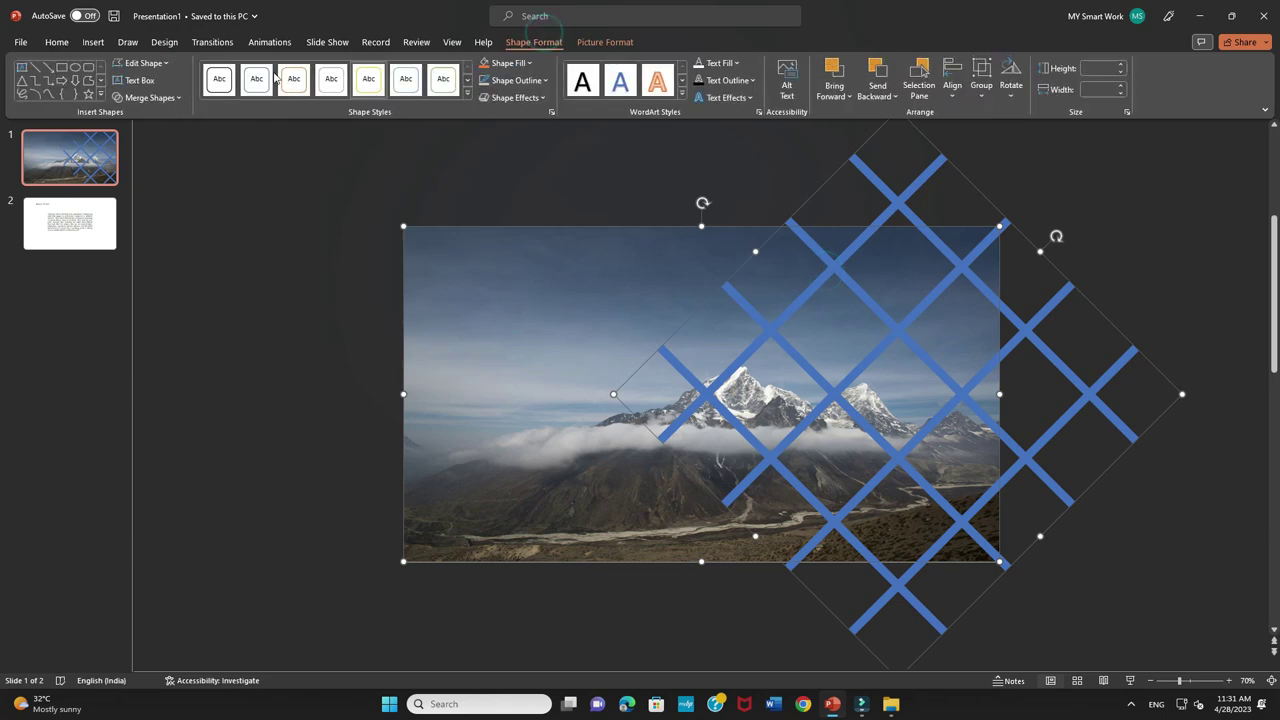
left_click(158, 98)
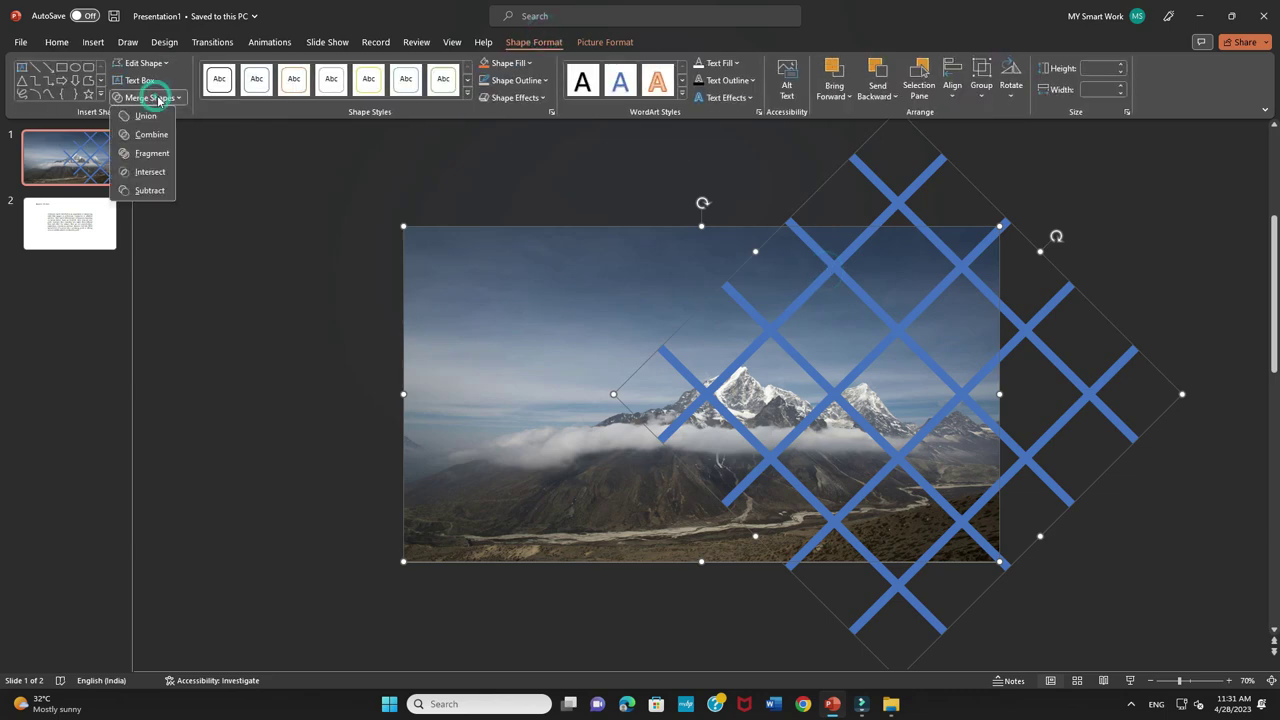
left_click(150, 153)
- Delete one unwanted photo fragment
left_click(191, 236)
left_click(500, 290)
key("Delete")
- Delete the leftover left photo fragment and paste slide 2's 'Business Title Here' title onto slide 1
left_click(807, 247)
key("Delete")
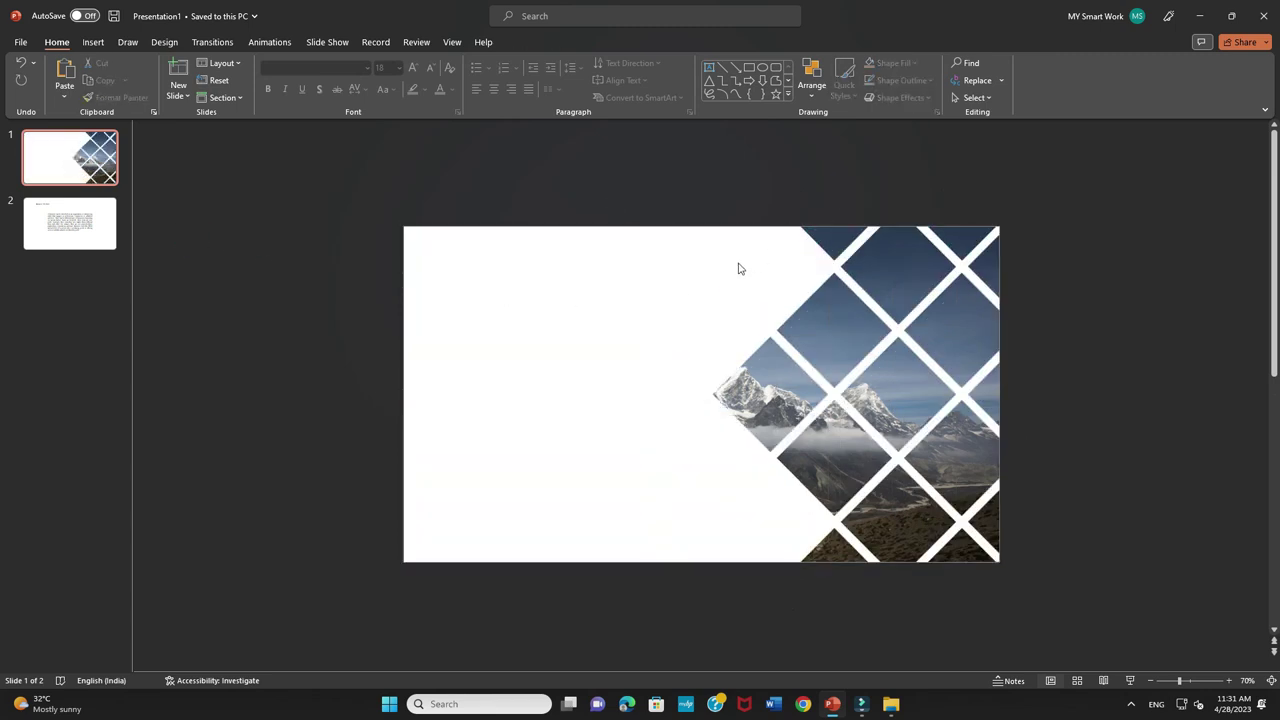
left_click(70, 223)
left_click(521, 266)
key("ctrl+c")
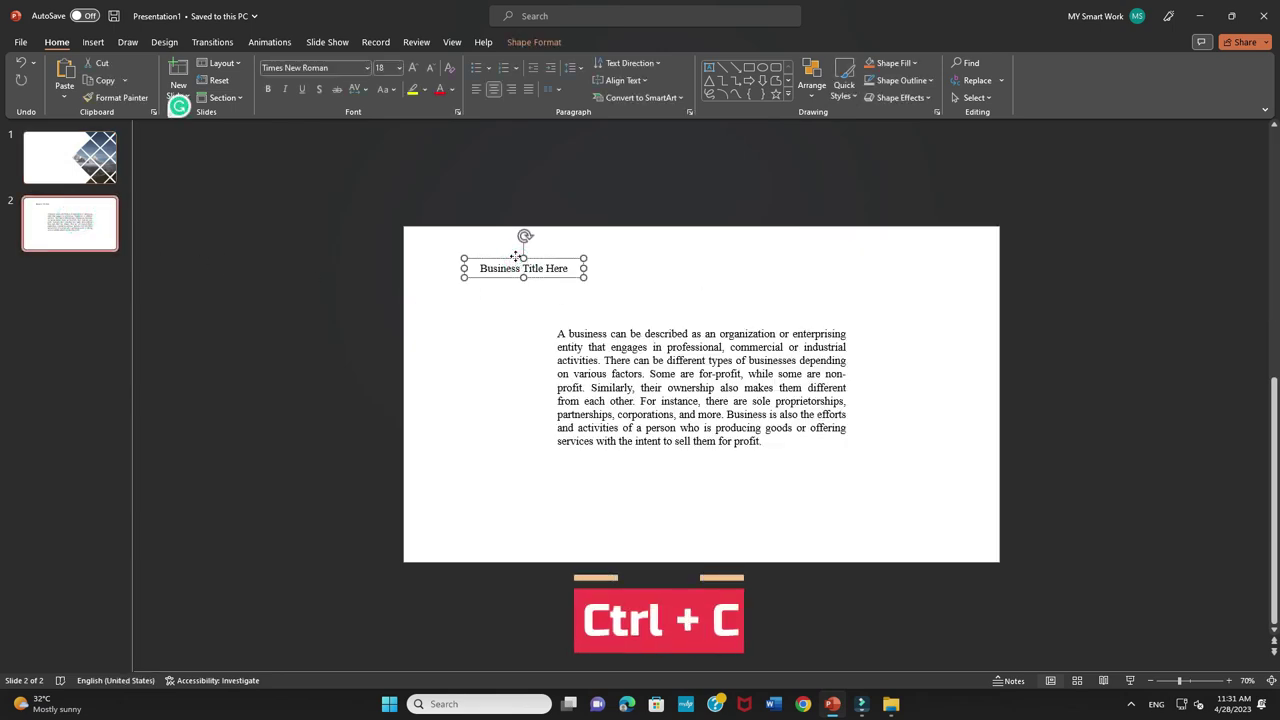
left_click(70, 157)
left_click(491, 323)
key("ctrl+v")
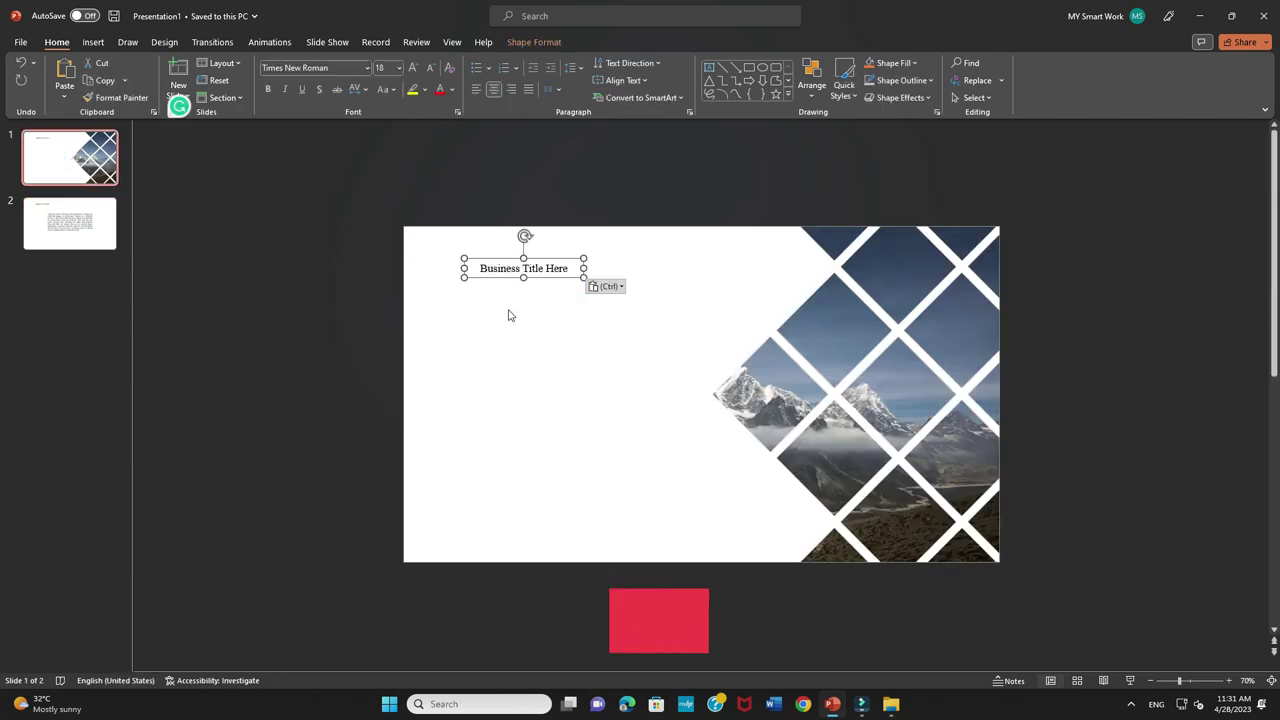
- Make the pasted title text grey
left_click(499, 259)
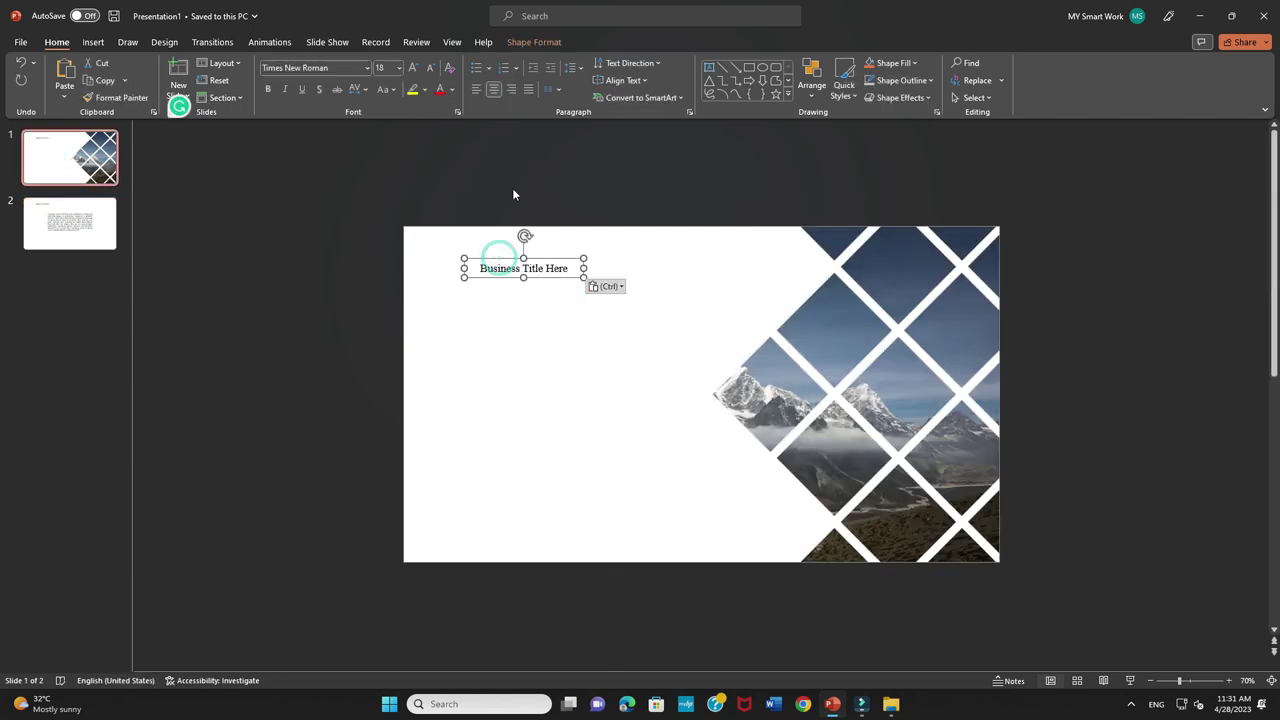
left_click(519, 42)
left_click(722, 63)
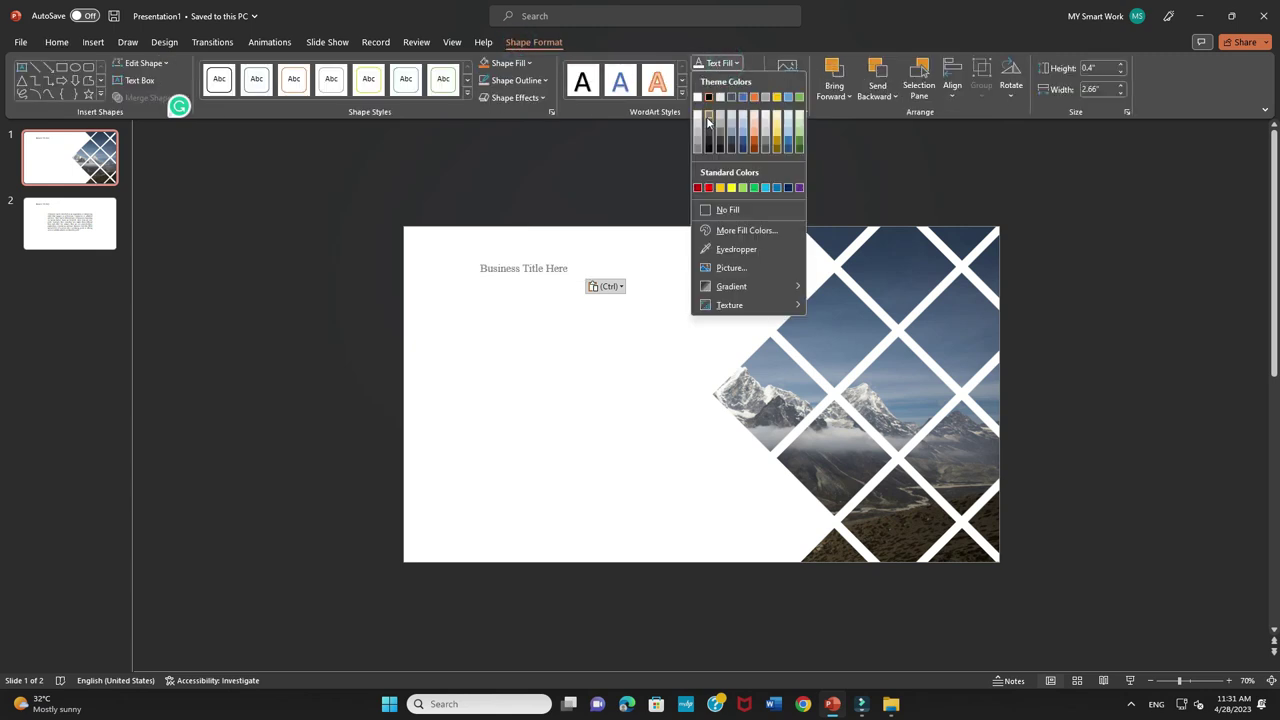
left_click(706, 122)
left_click(70, 223)
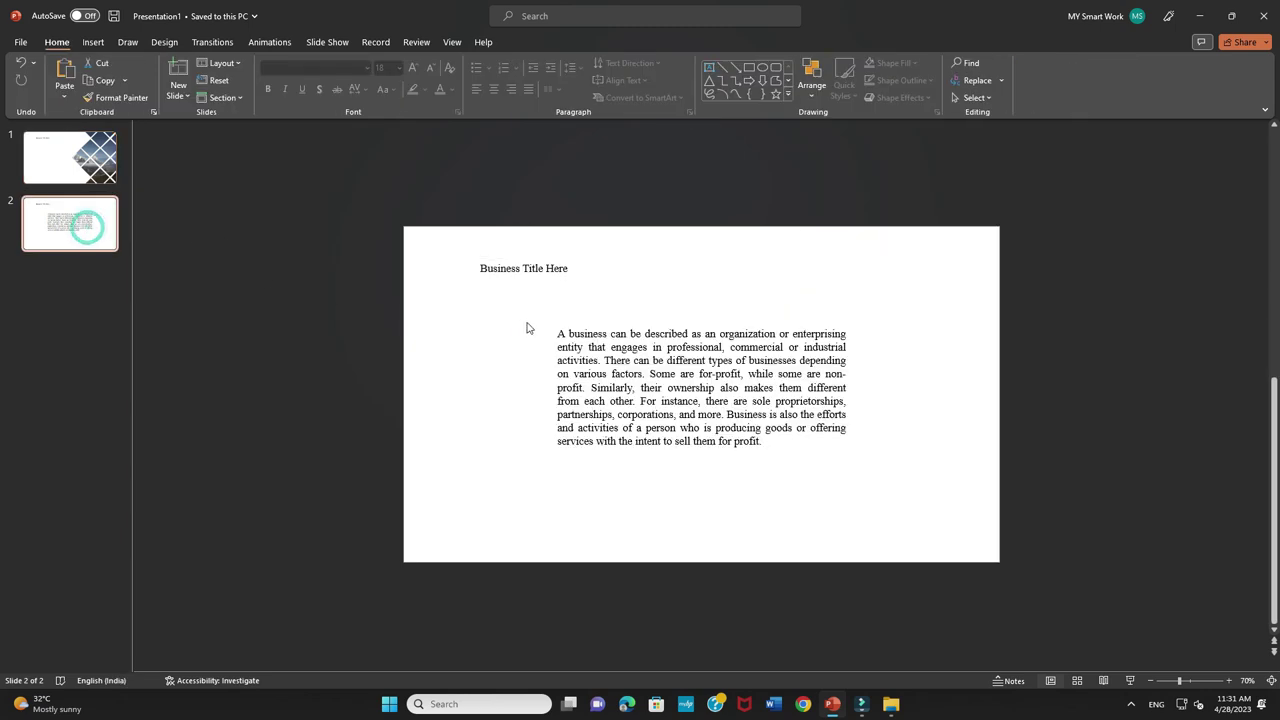
- Copy the business paragraph from slide 2 to slide 1, place it under the title and colour it grey
left_click(563, 327)
key("ctrl+c")
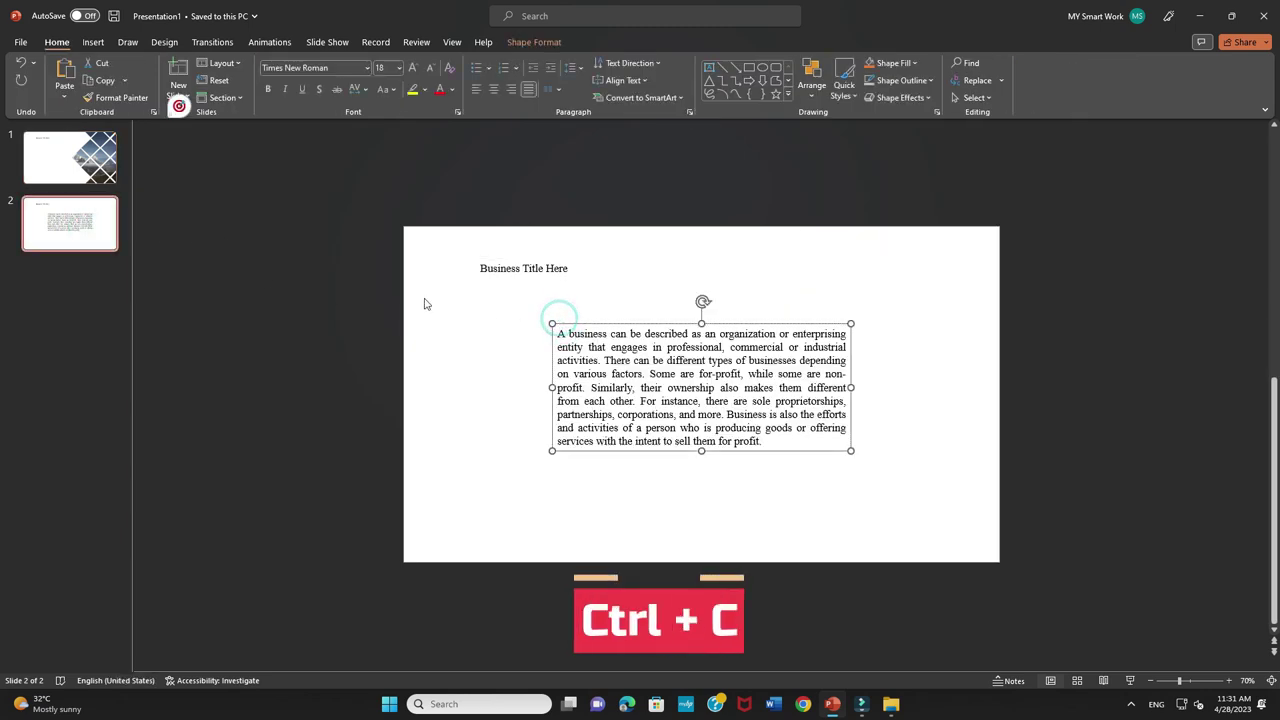
left_click(80, 179)
key("ctrl+v")
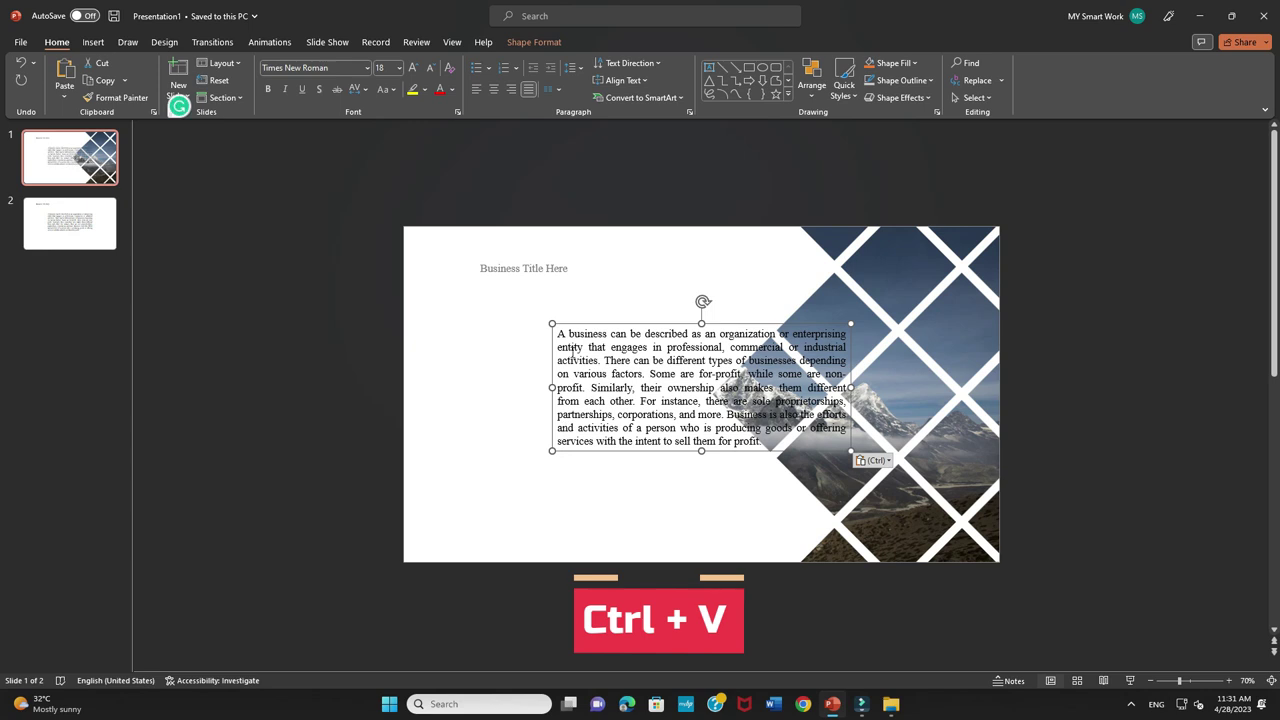
left_click_drag(578, 326, 484, 314)
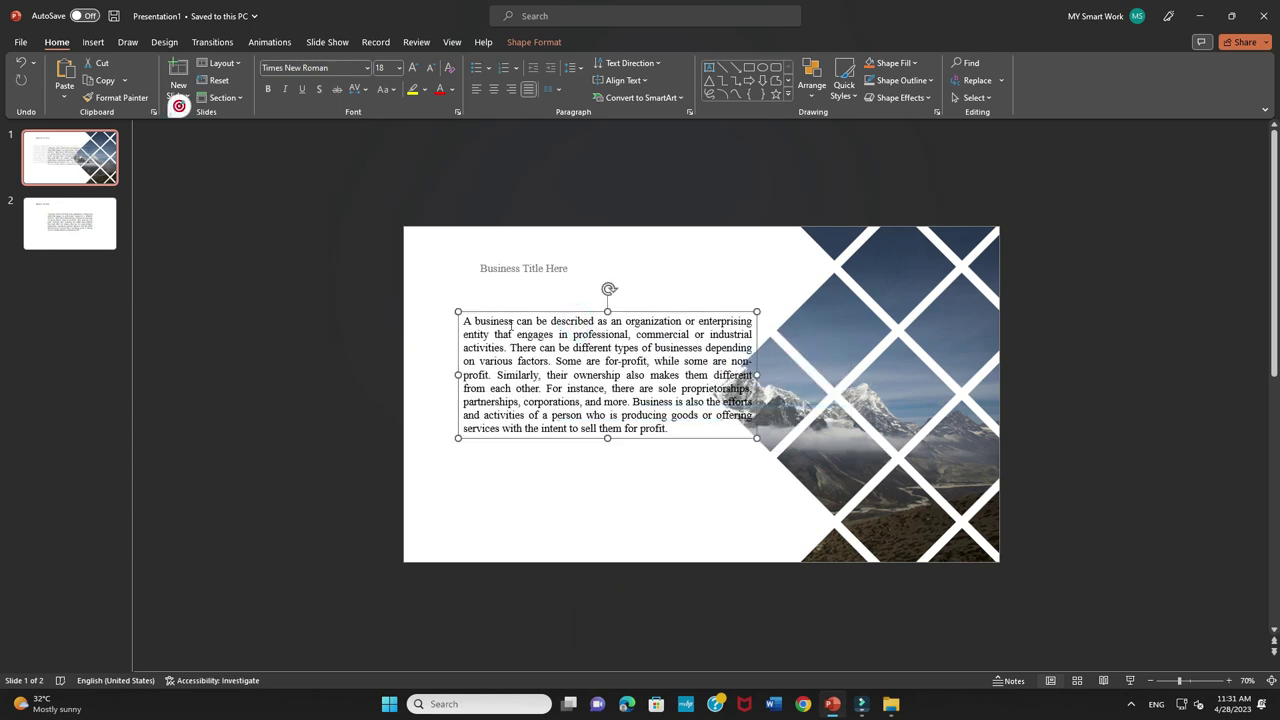
left_click(535, 42)
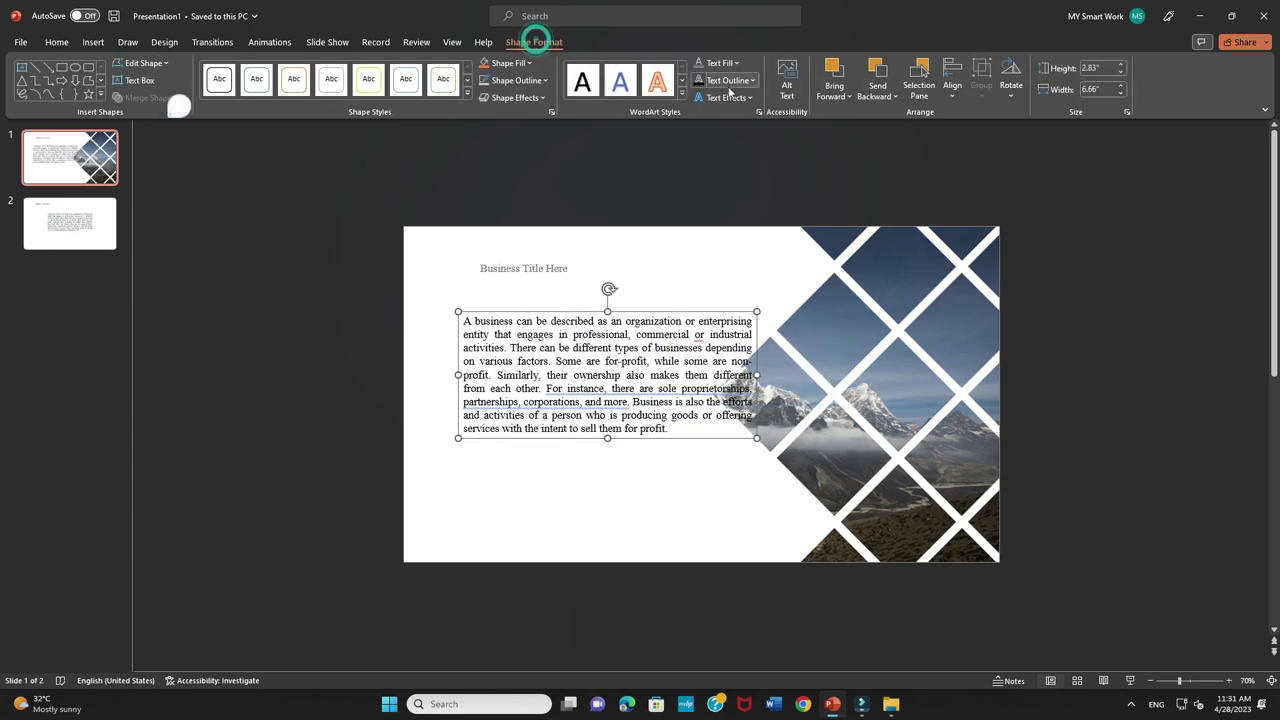
left_click(697, 64)
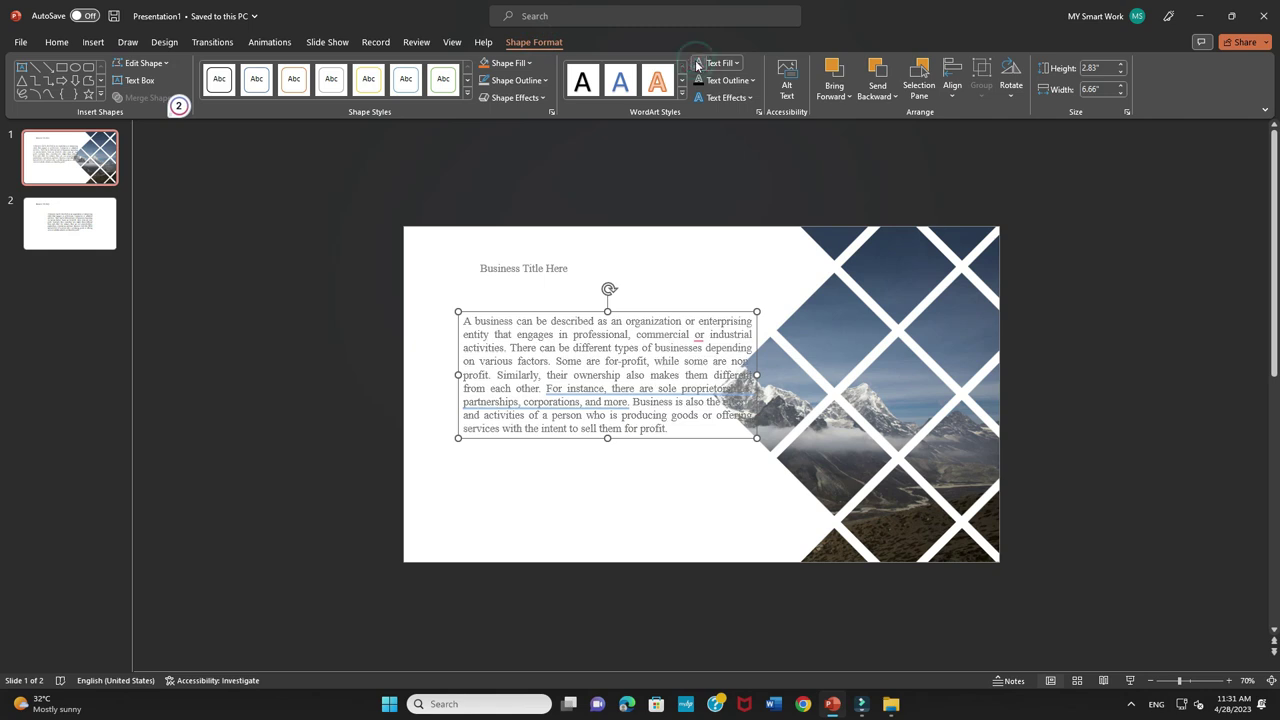
right_click(474, 248)
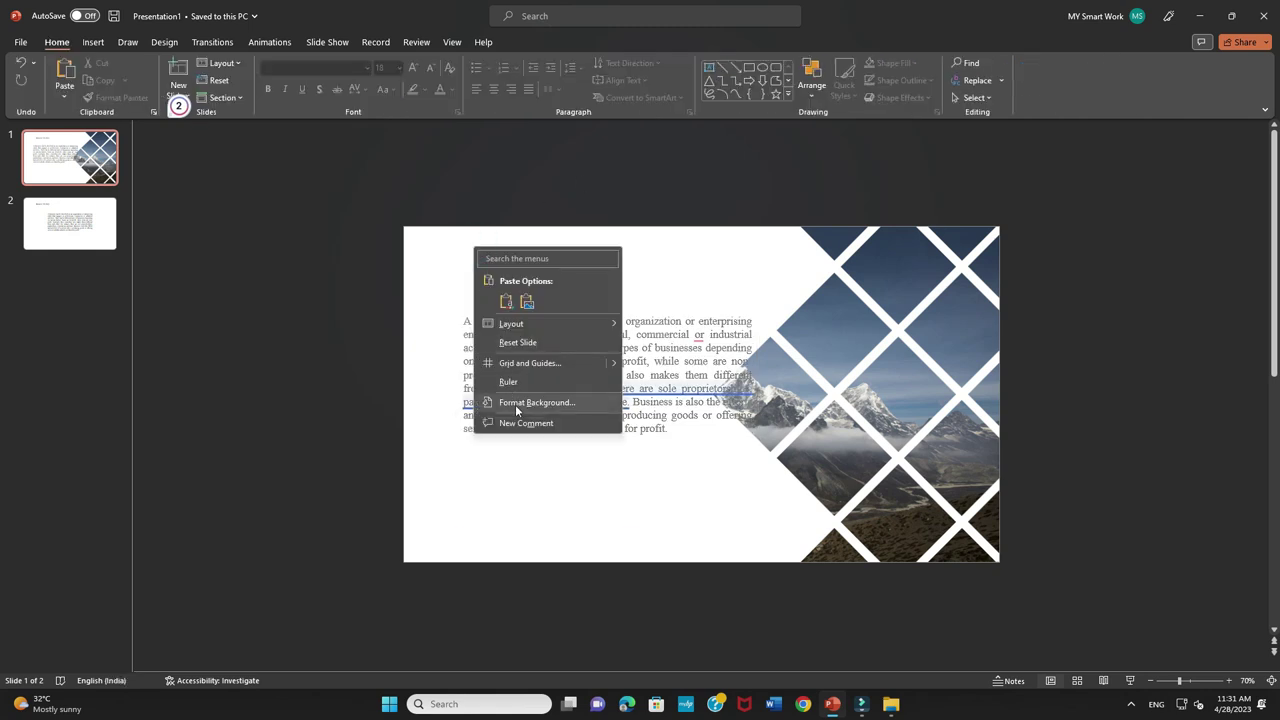
- Give the slide a solid black background and nudge the title slightly up and left
left_click(517, 404)
left_click(517, 405)
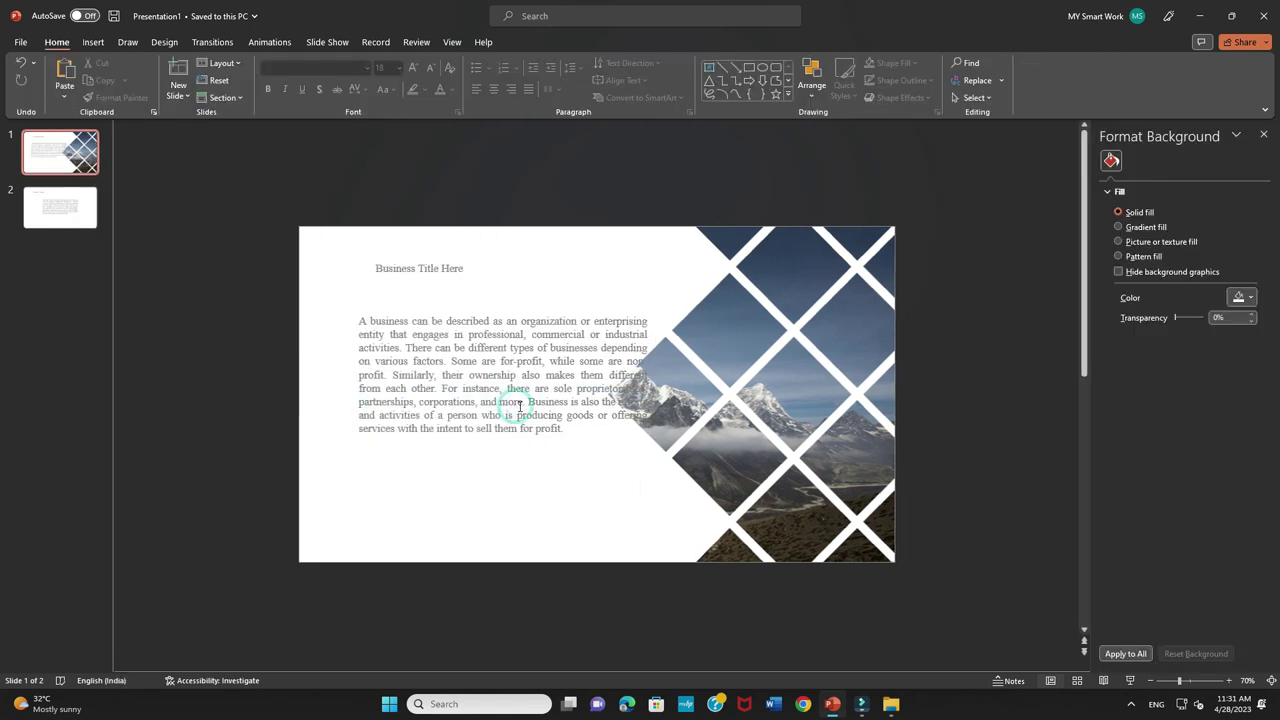
left_click(1250, 298)
left_click(1181, 348)
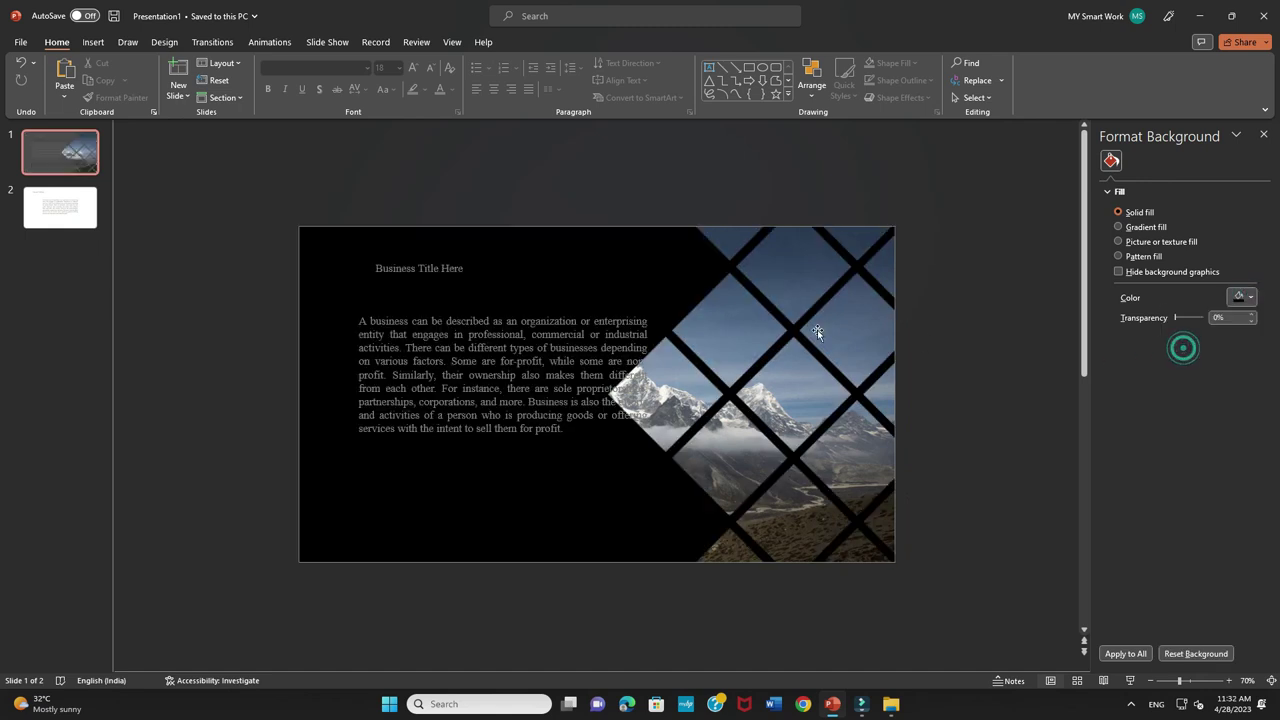
left_click(400, 263)
left_click_drag(395, 259, 394, 253)
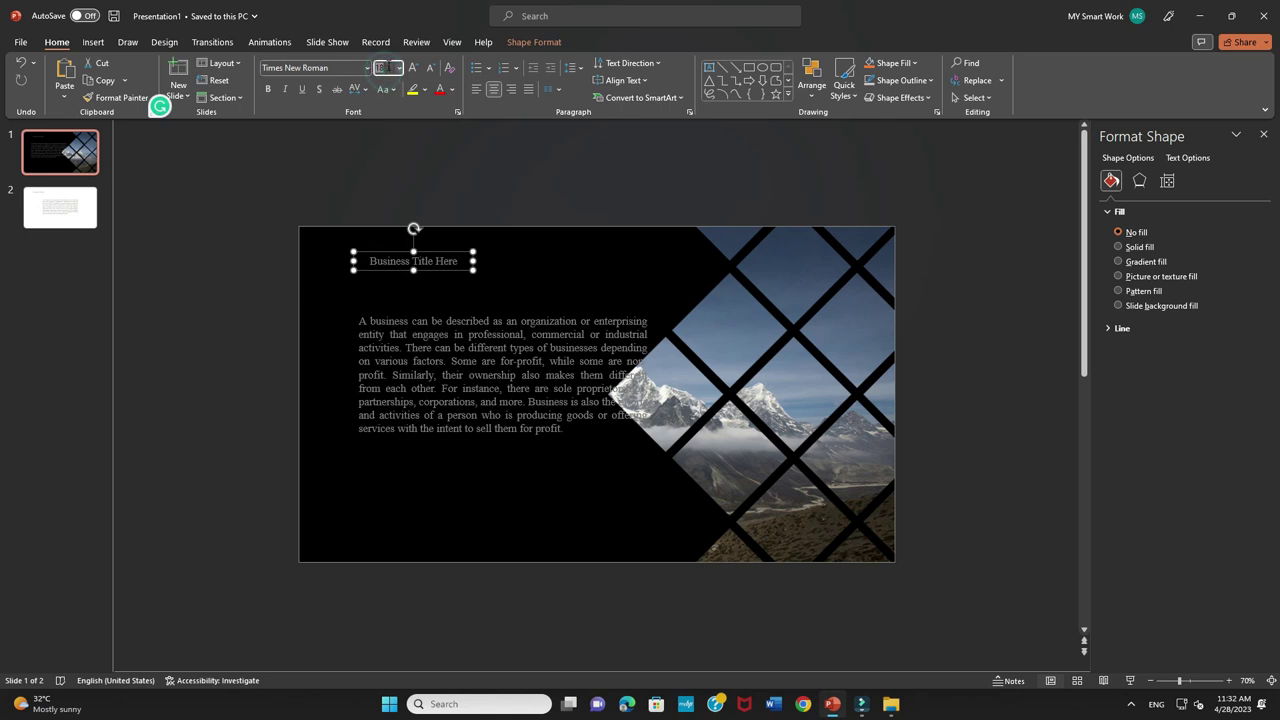
left_click(389, 67)
type("48")
- Set the title to 48 pt, widen it to fit one line and shift it up-left
key("Return")
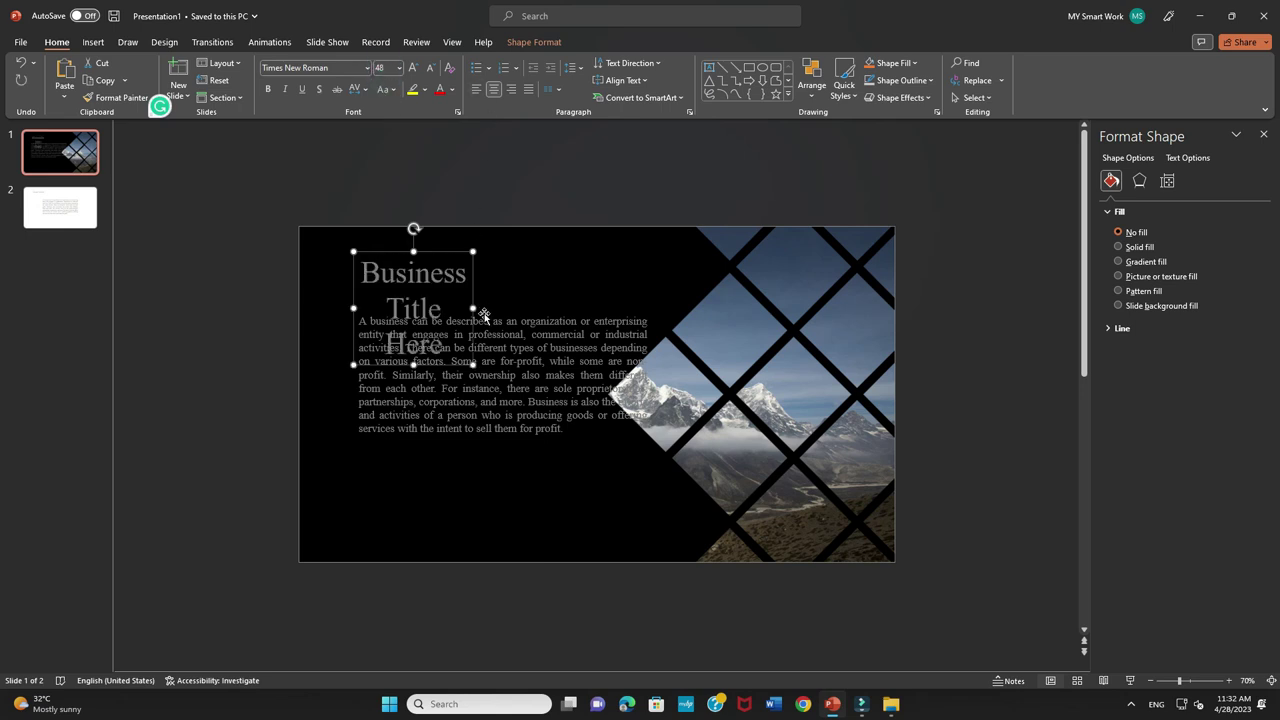
left_click_drag(474, 308, 638, 308)
left_click(482, 360)
left_click(428, 271)
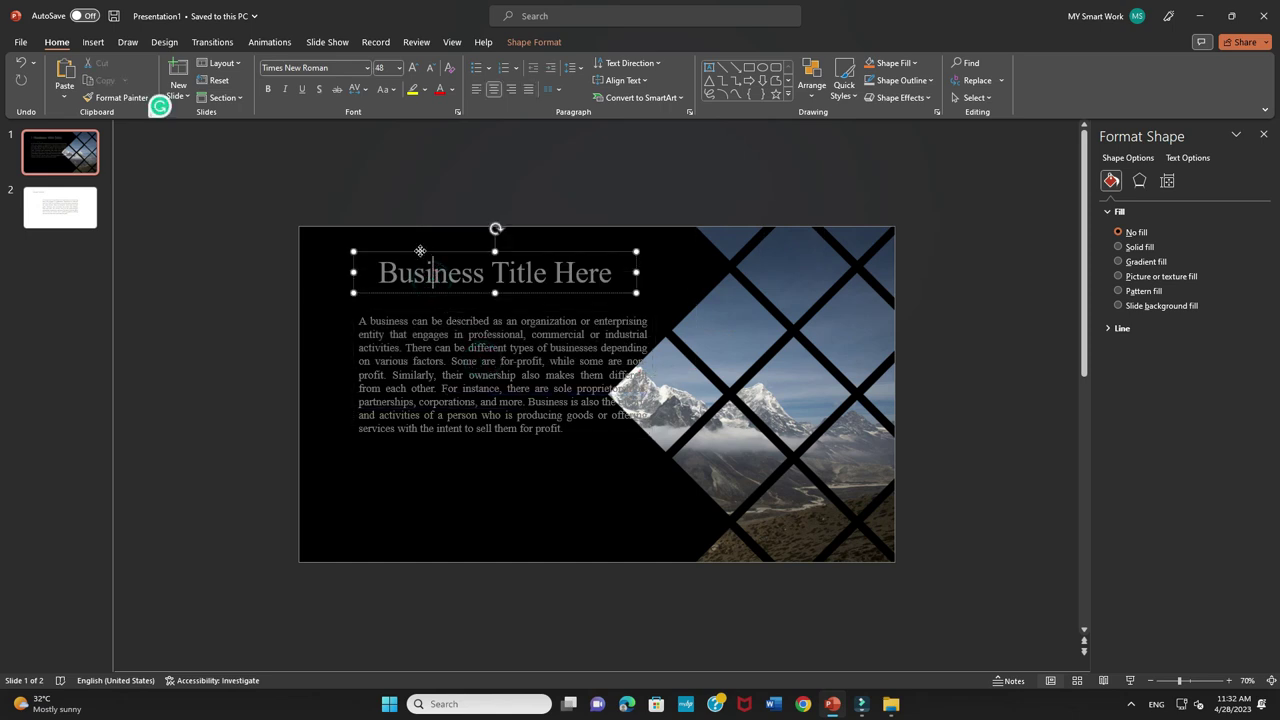
left_click_drag(419, 251, 393, 247)
left_click(388, 251)
- Move and narrow the body text box beneath the title and set its font to 20 pt
left_click(401, 318)
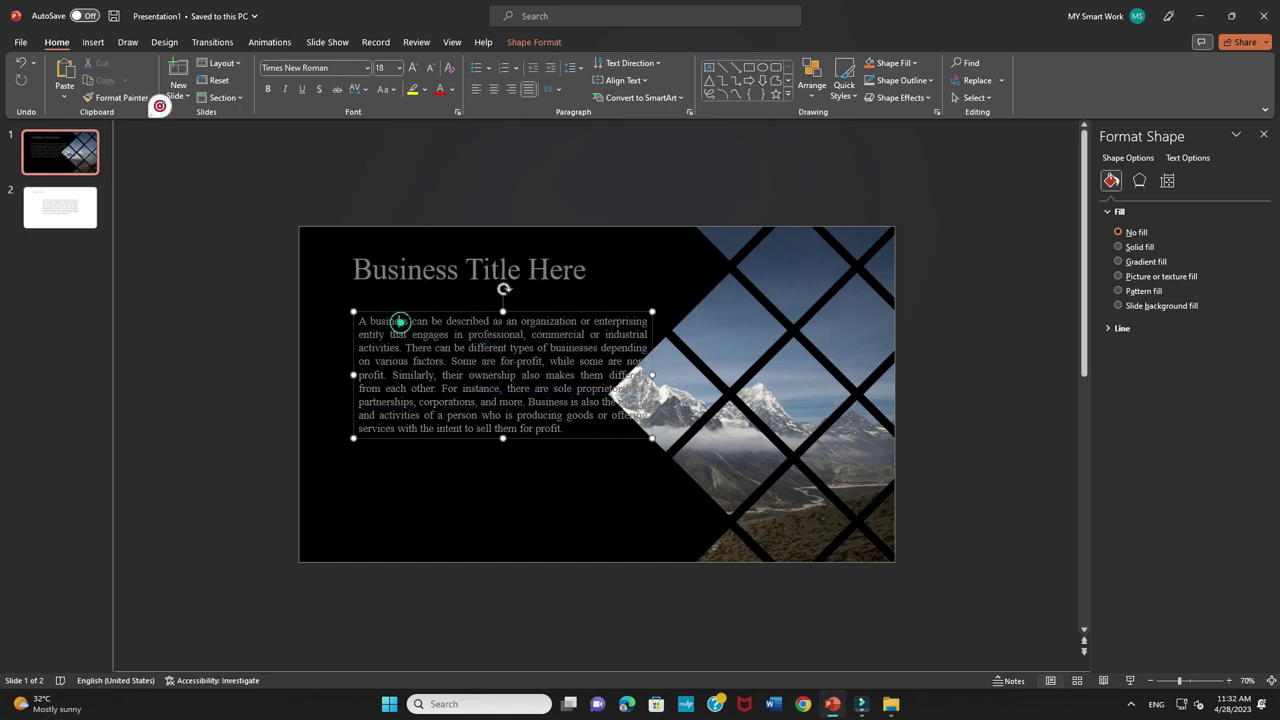
left_click_drag(406, 310, 389, 293)
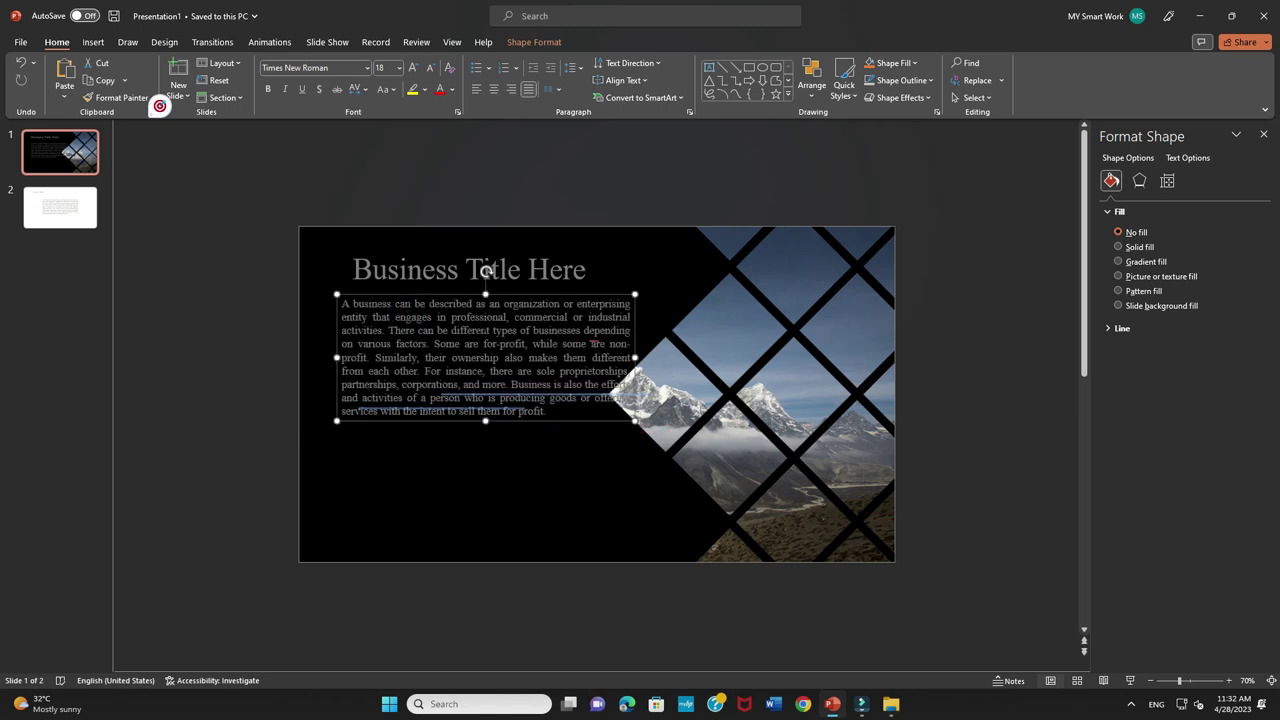
left_click_drag(633, 357, 608, 357)
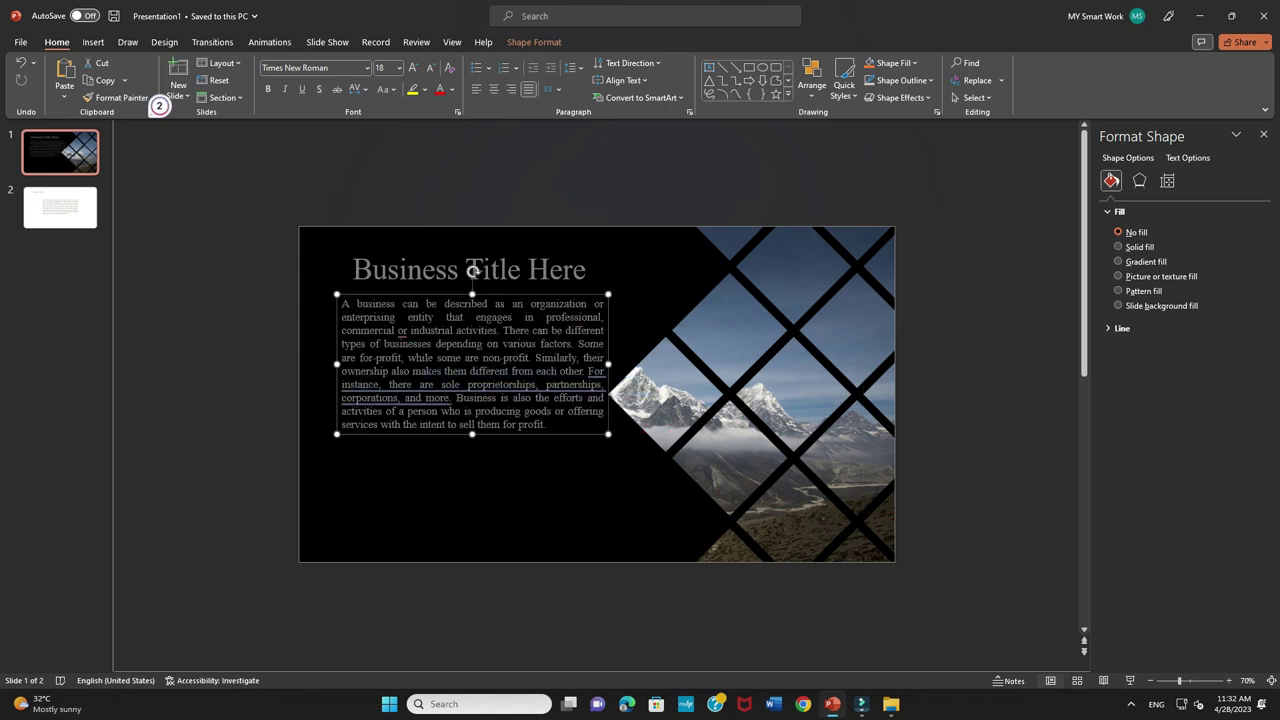
left_click_drag(477, 436, 477, 440)
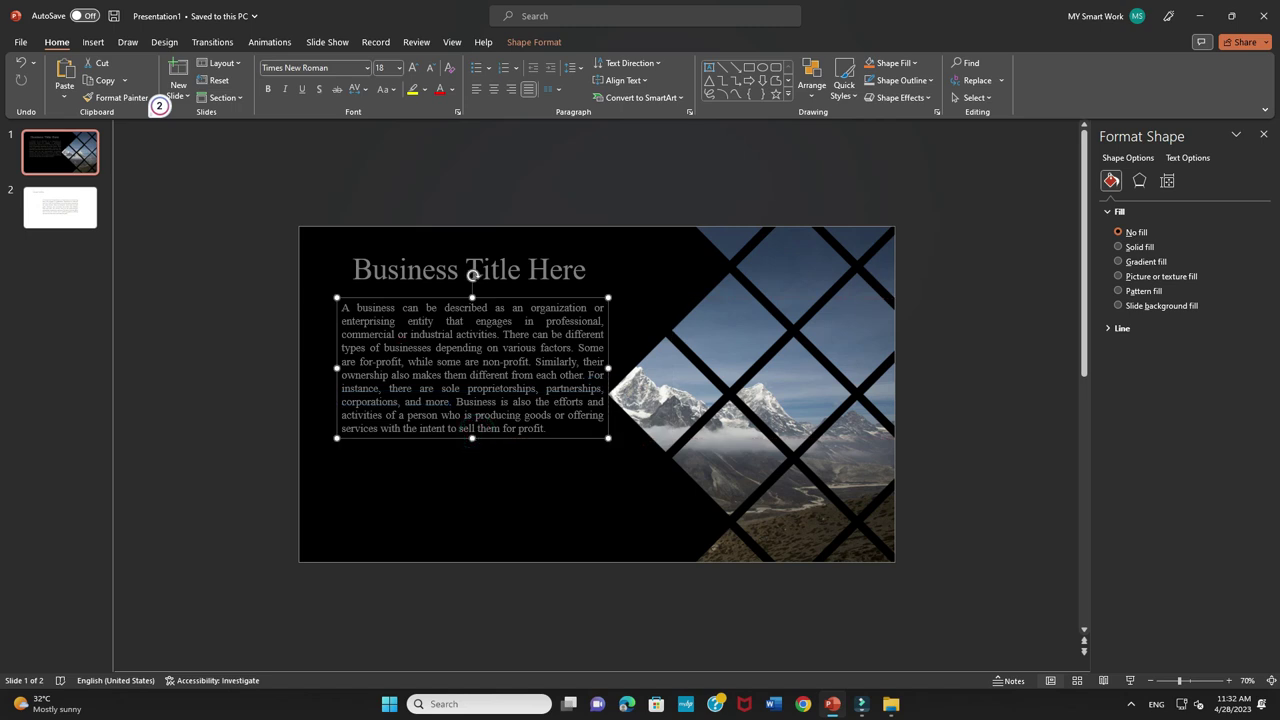
left_click(411, 68)
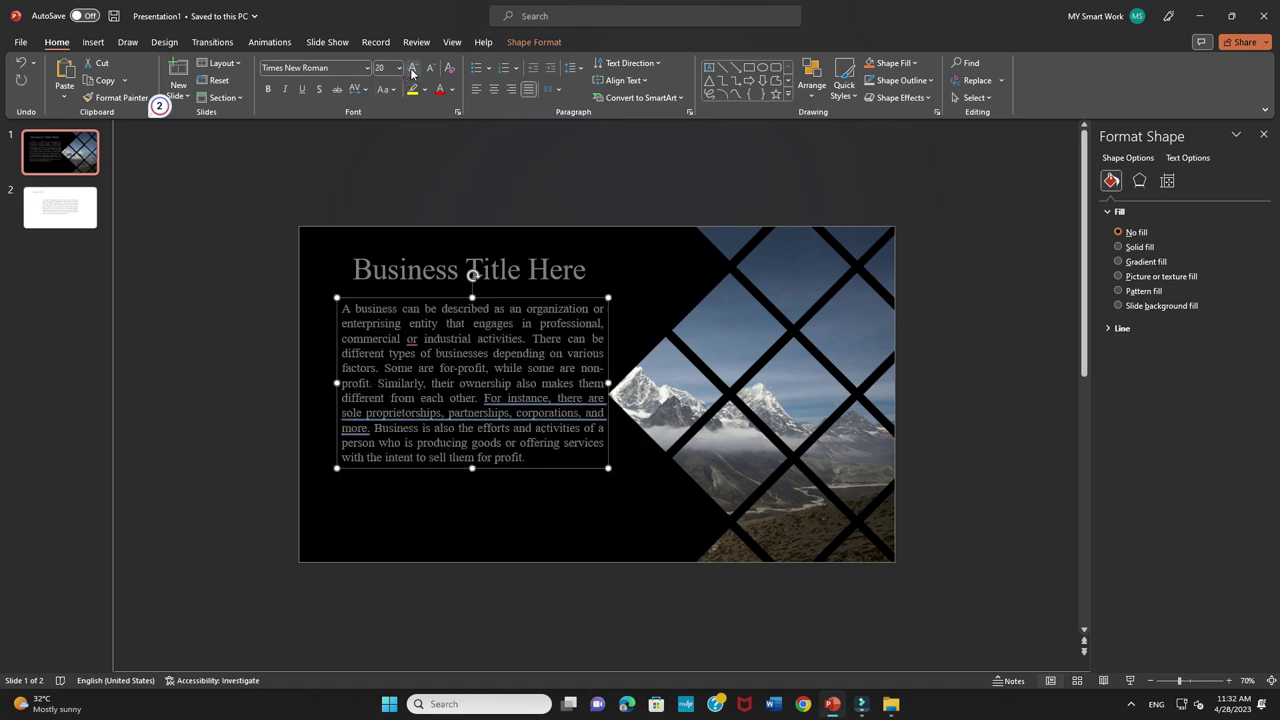
left_click(411, 68)
left_click(430, 68)
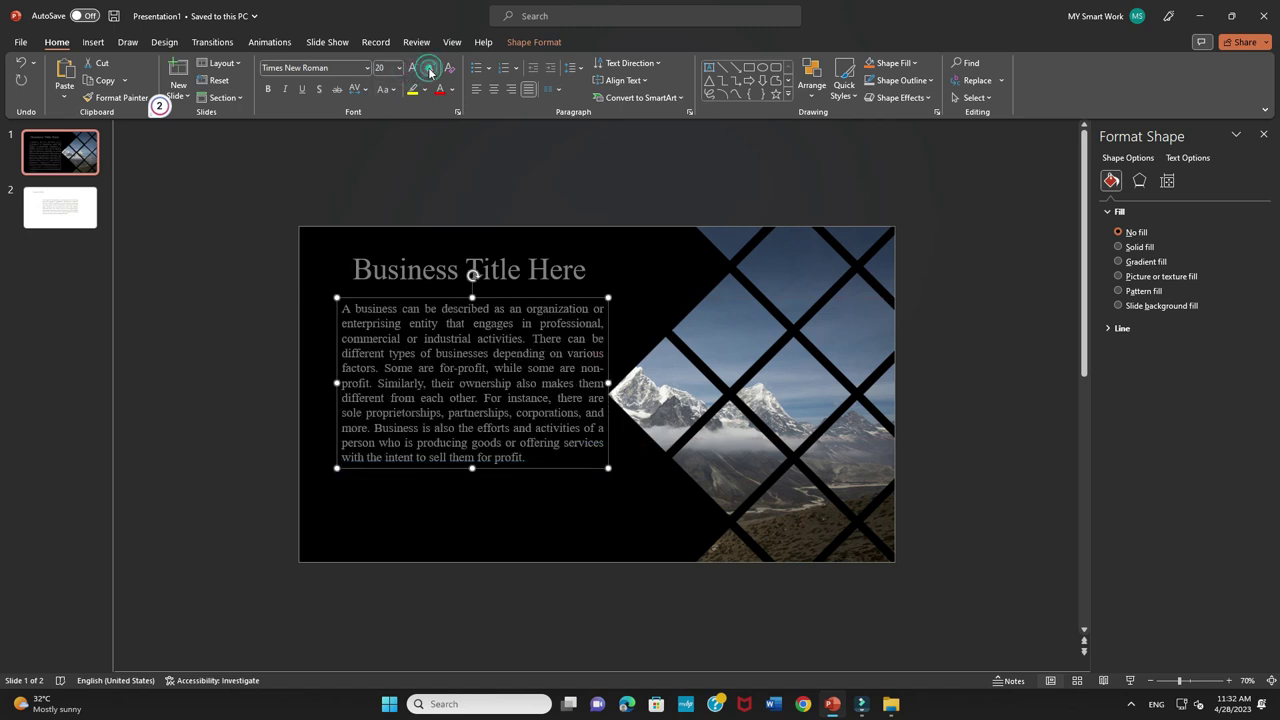
left_click(434, 502)
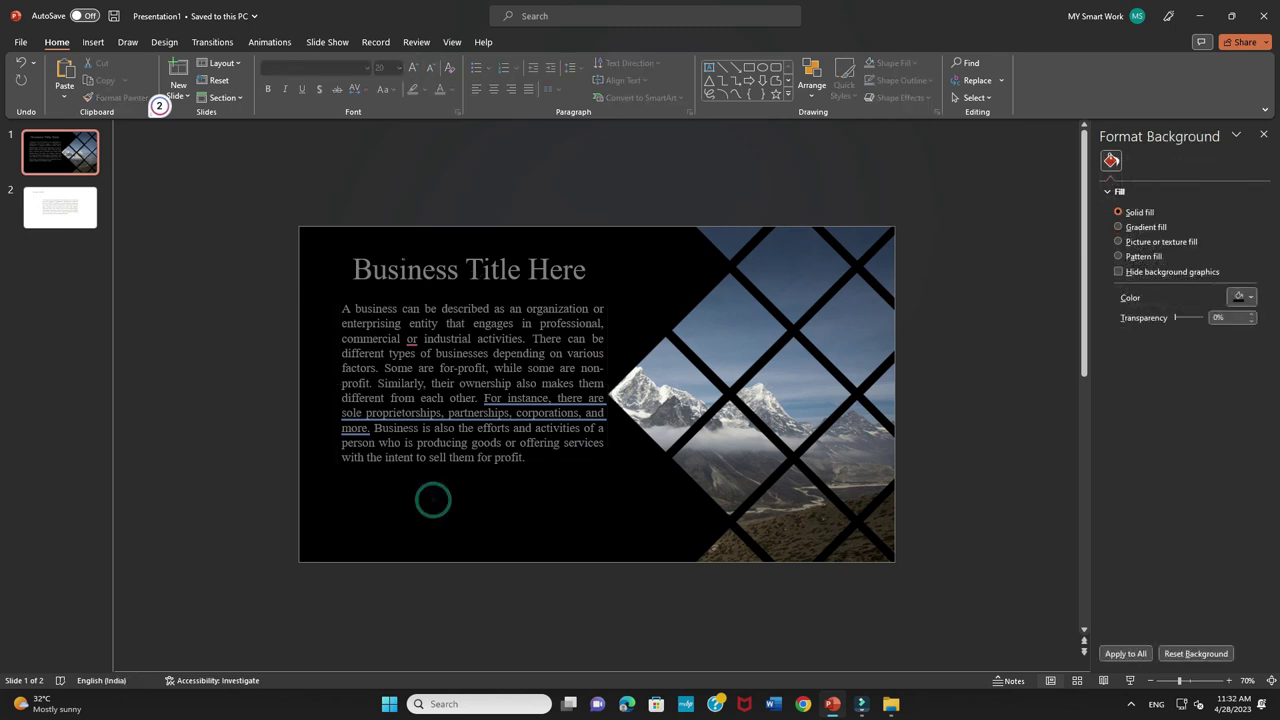
- Shift the title left so it lines up with the body text
left_click(400, 268)
left_click_drag(391, 248, 383, 247)
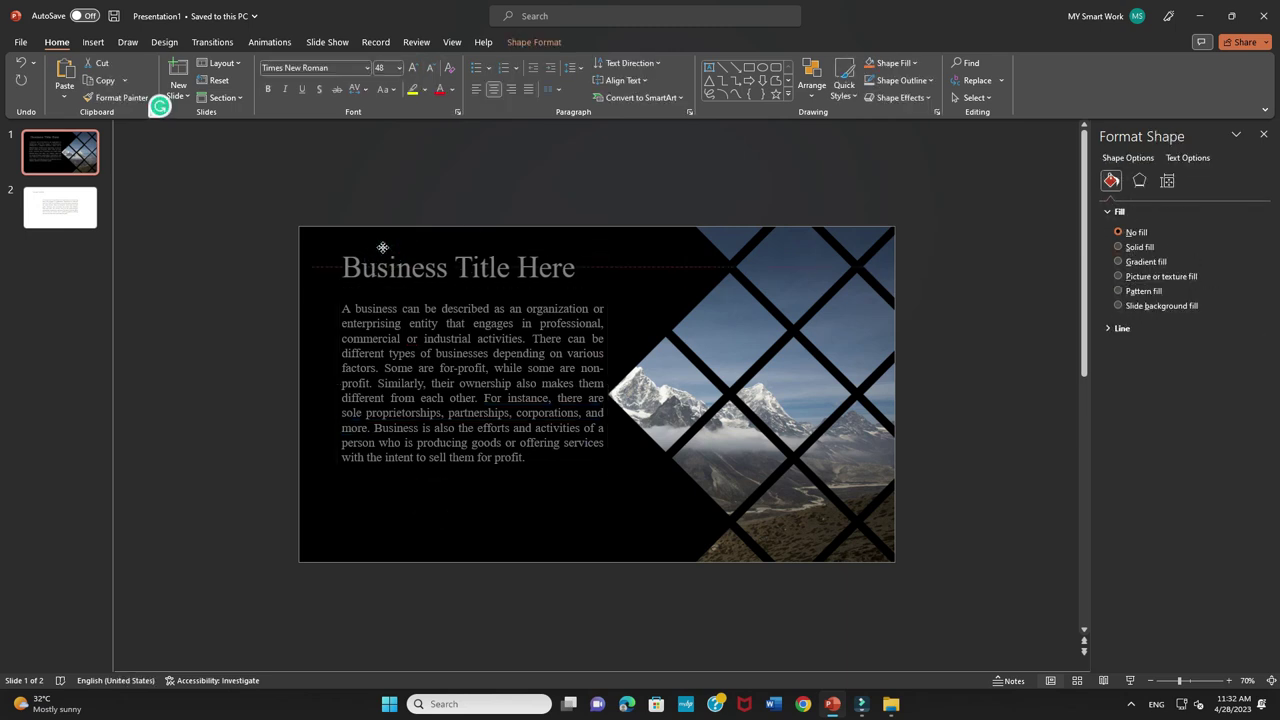
left_click(186, 285)
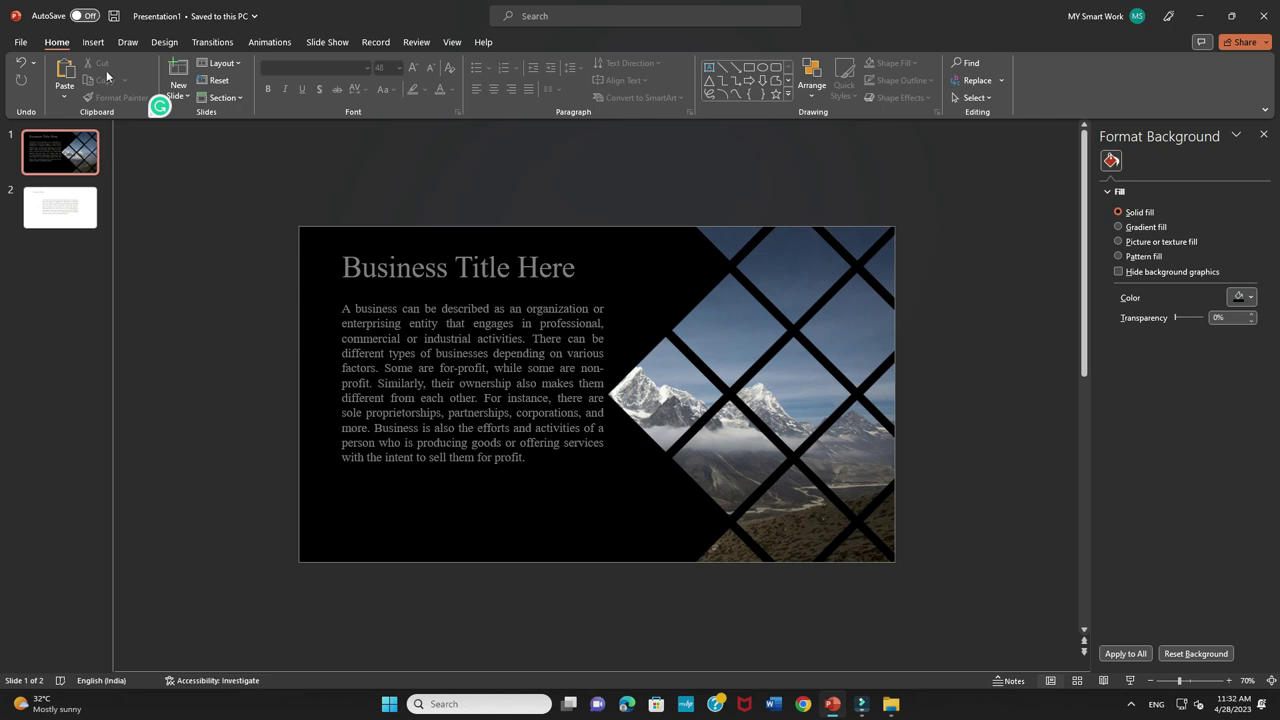
left_click(93, 42)
left_click(223, 88)
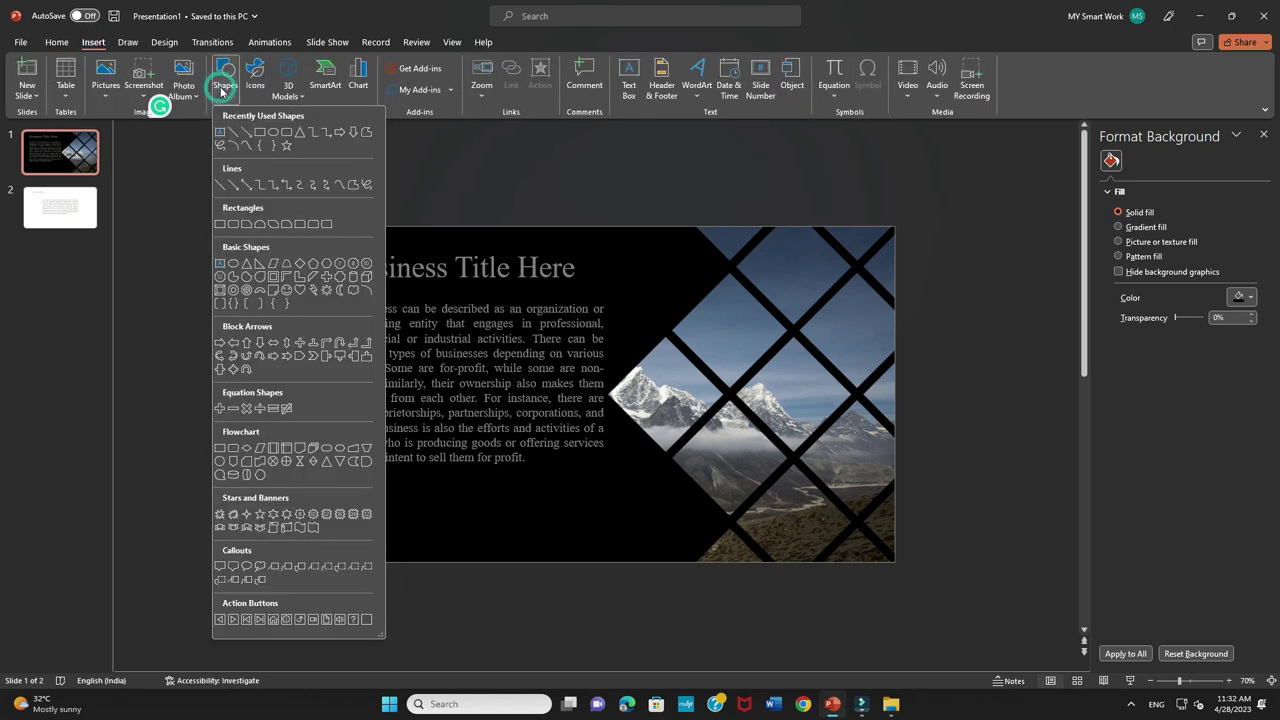
- Draw a thin rectangle bar about 5.76 inches long under the title
left_click(259, 132)
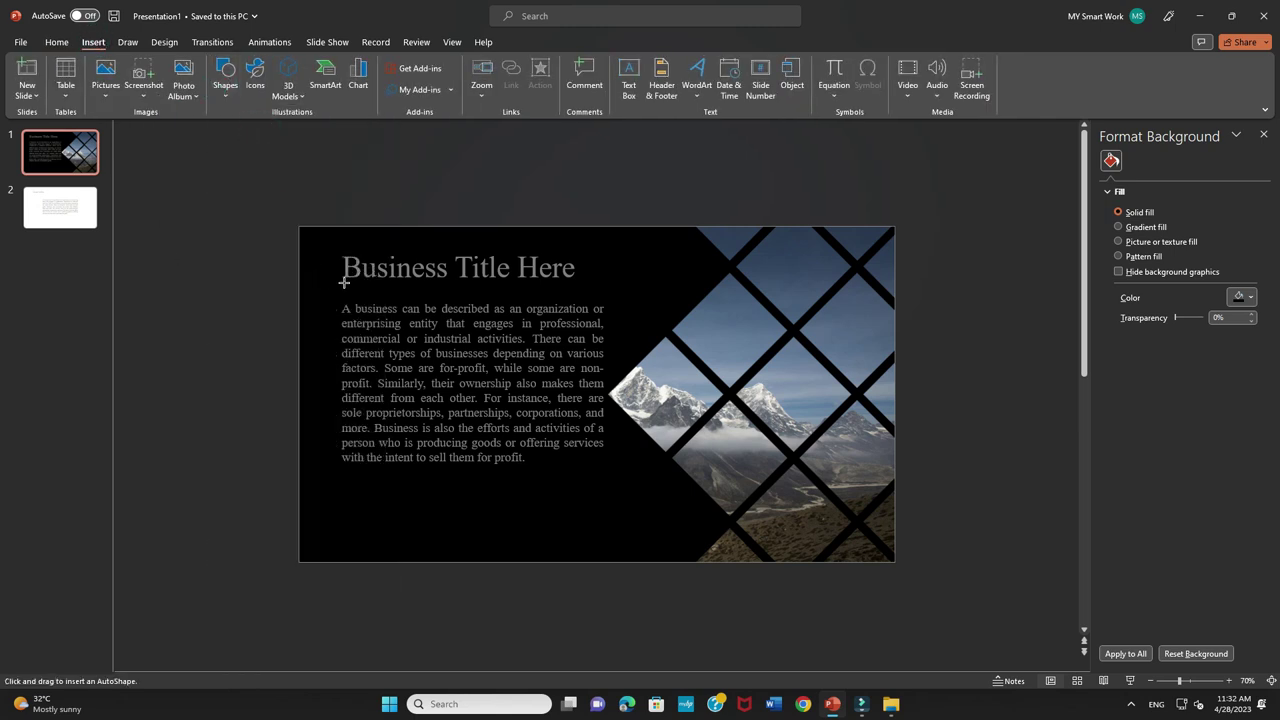
left_click_drag(342, 284, 577, 286)
left_click_drag(488, 289, 459, 285)
left_click_drag(575, 285, 597, 286)
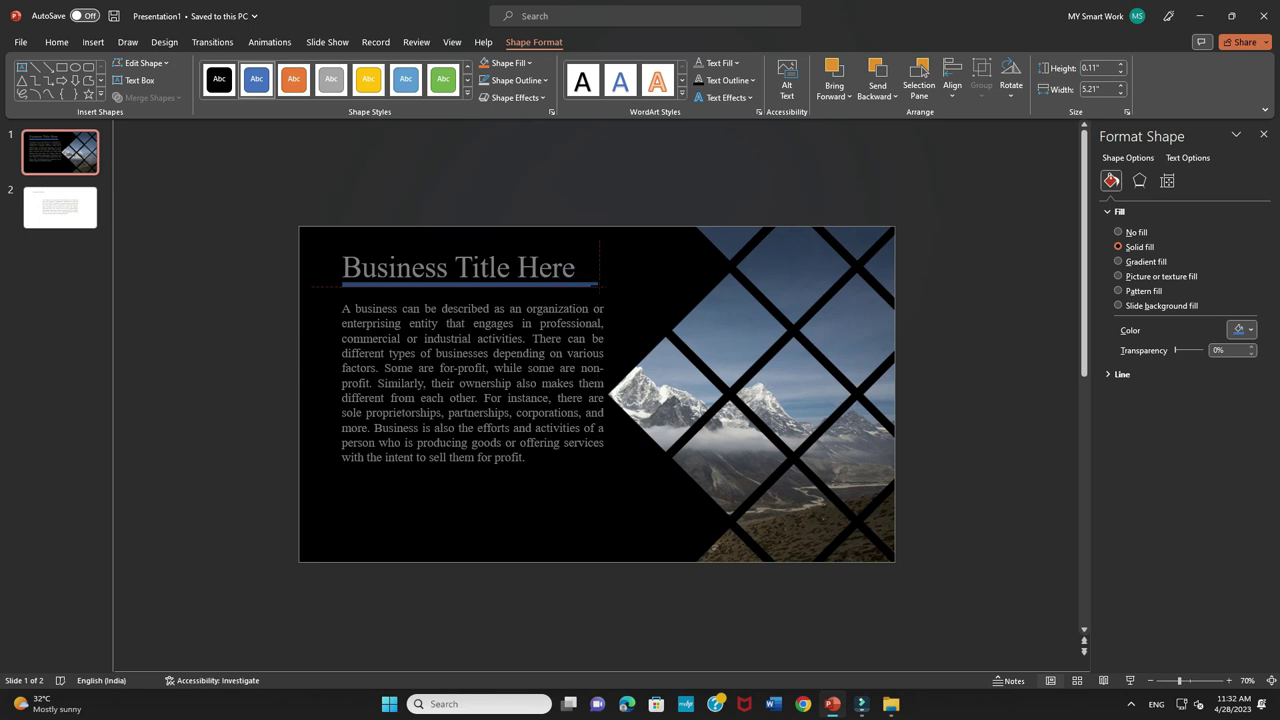
left_click_drag(599, 286, 599, 286)
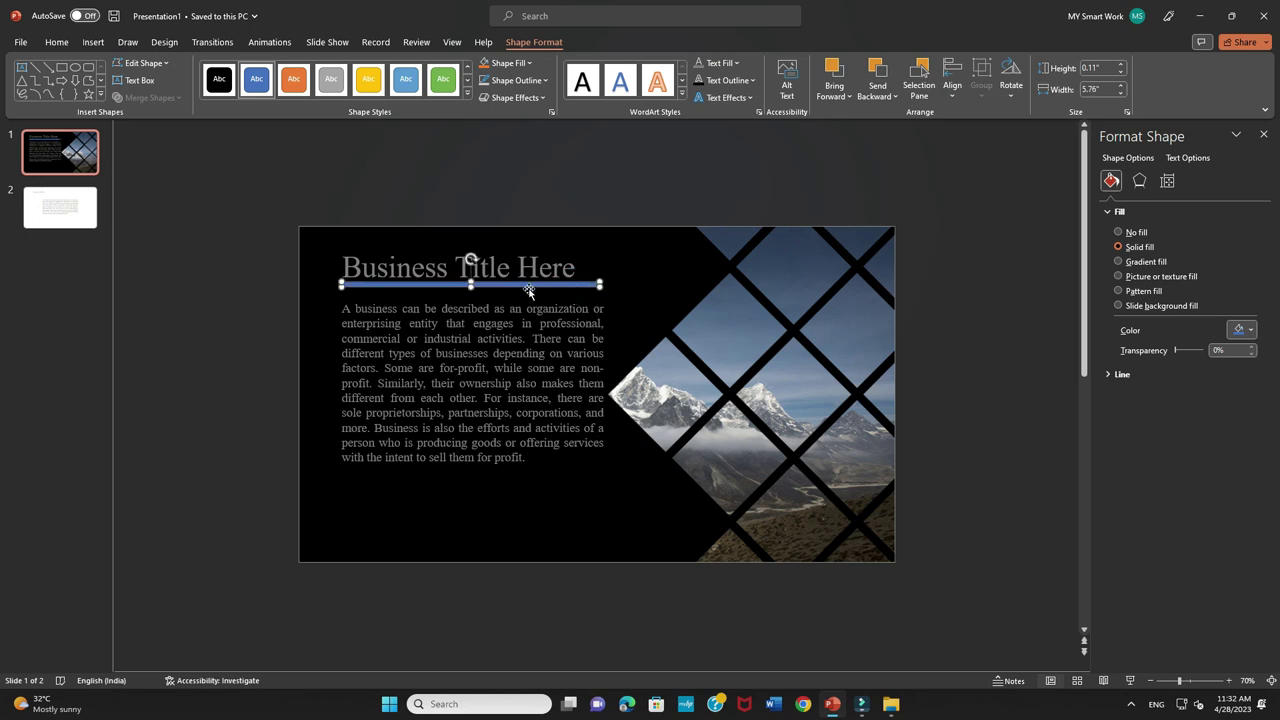
- Remove the bar's outline, make it thinner with a light grey fill, and start the slideshow
left_click(515, 80)
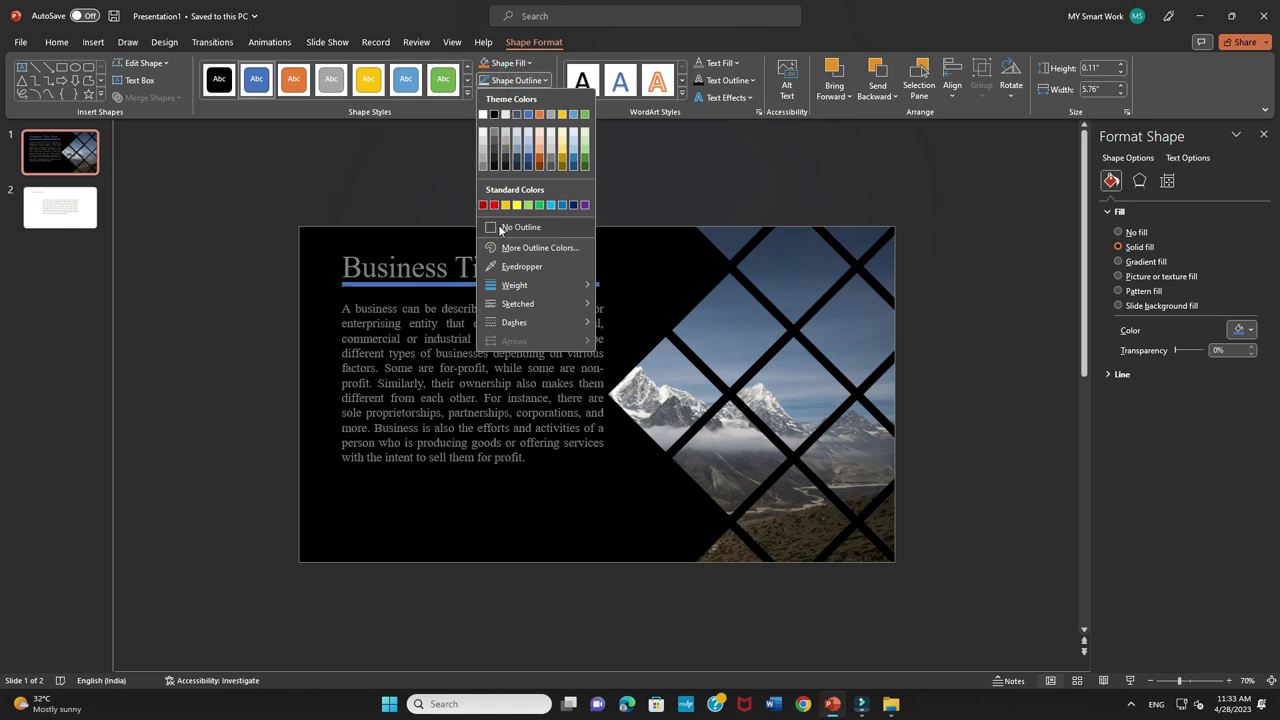
left_click(500, 228)
key("Escape")
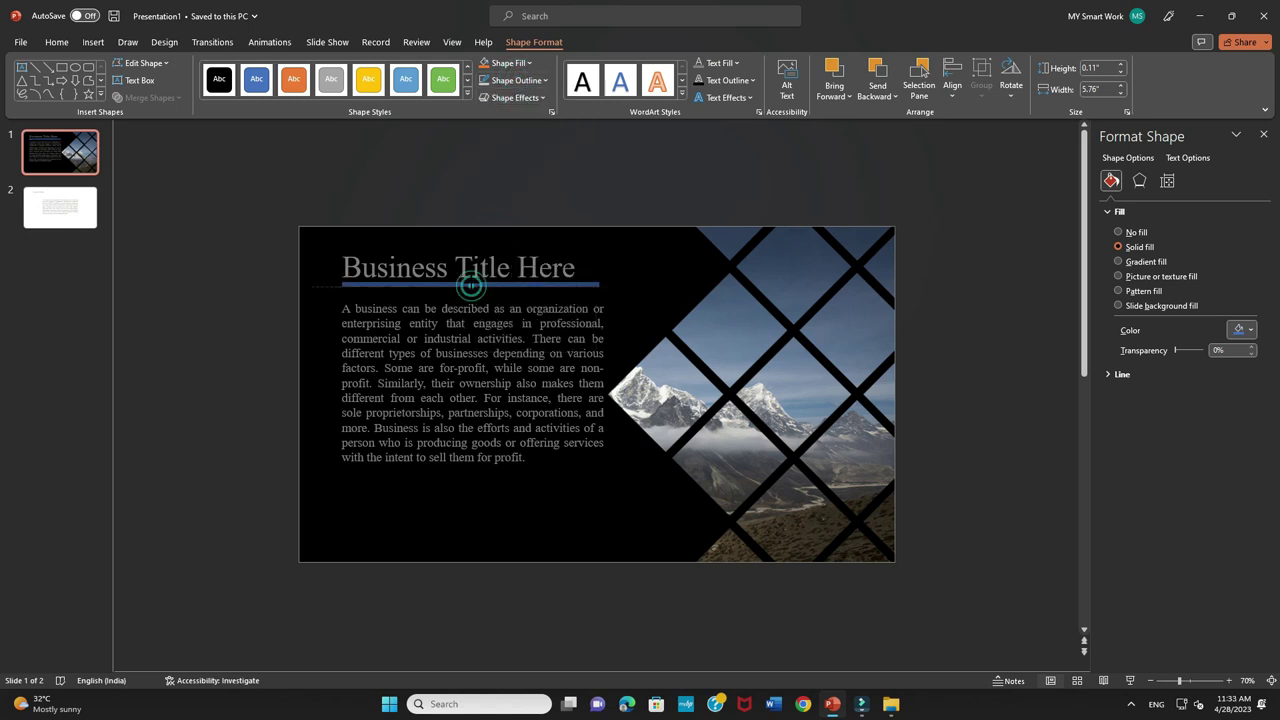
left_click_drag(471, 281, 466, 286)
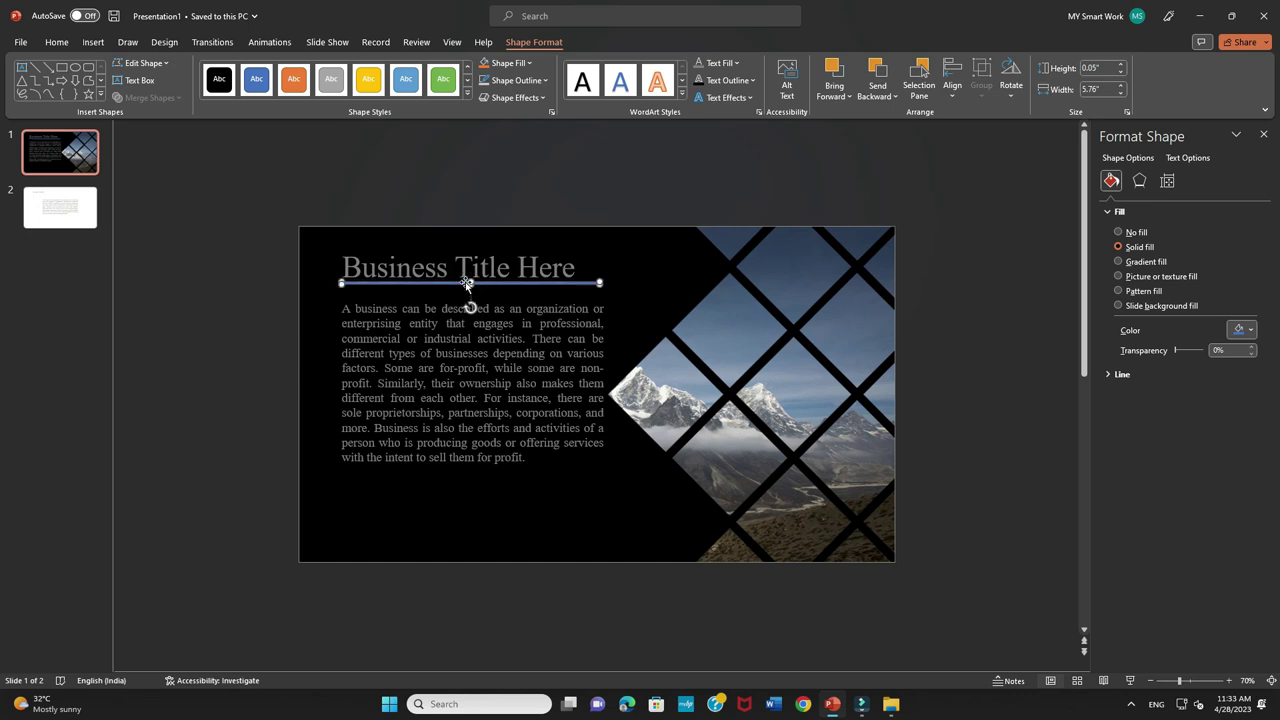
left_click(523, 64)
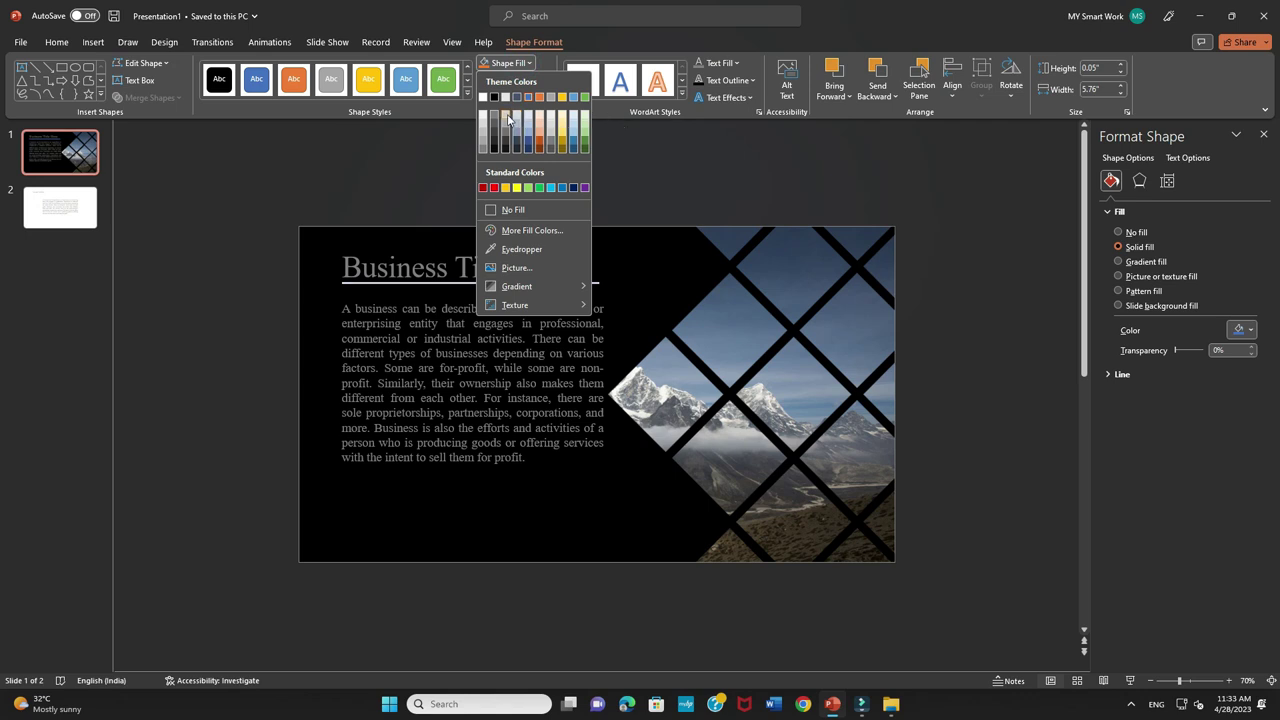
left_click(508, 118)
left_click(473, 152)
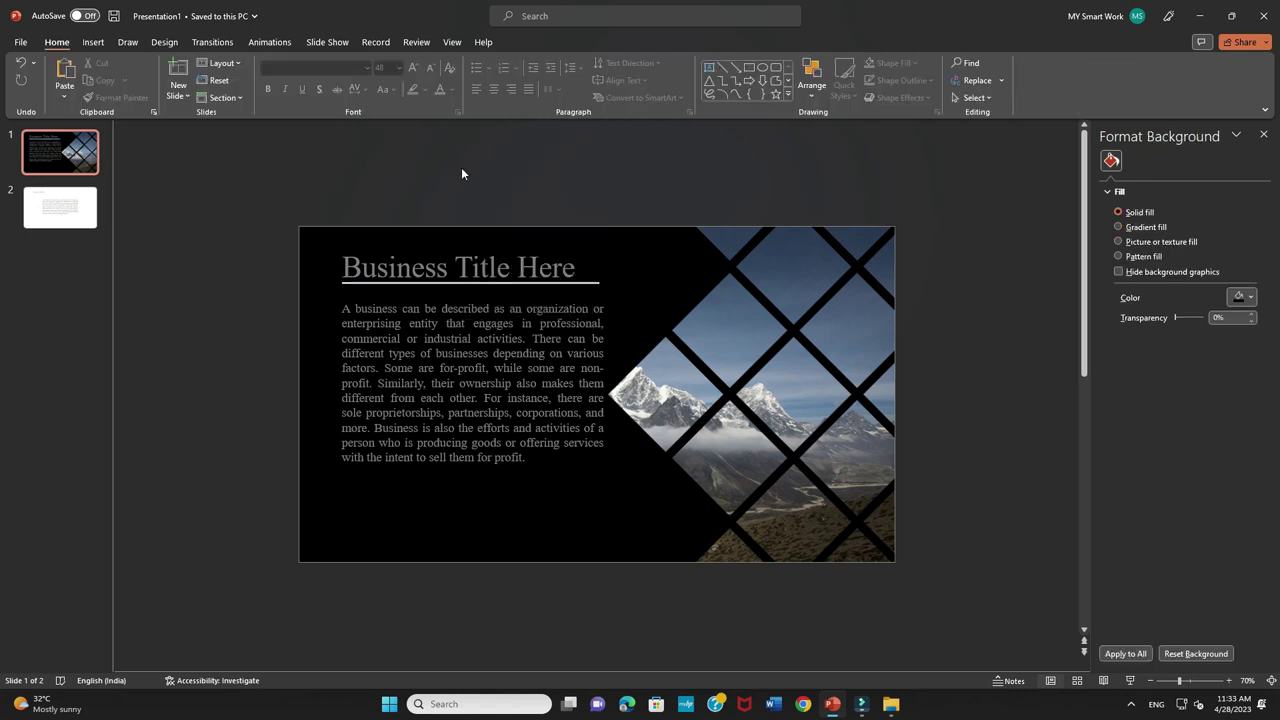
left_click(1131, 683)
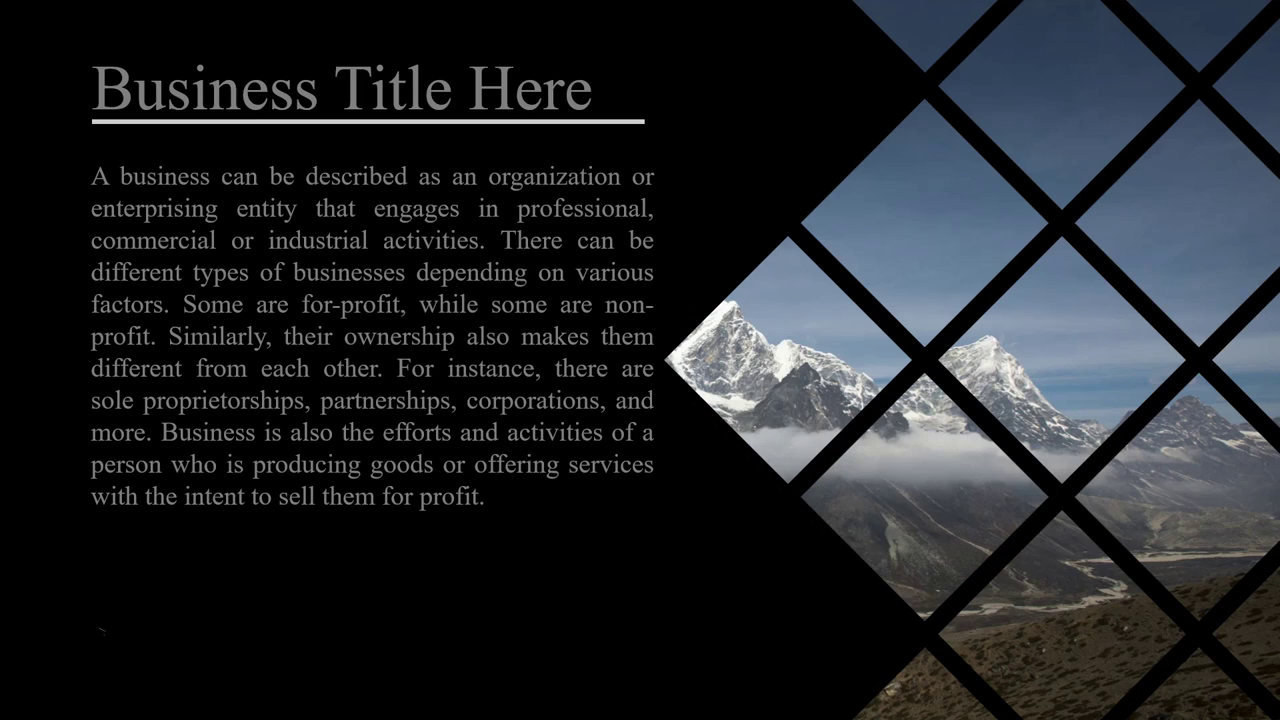